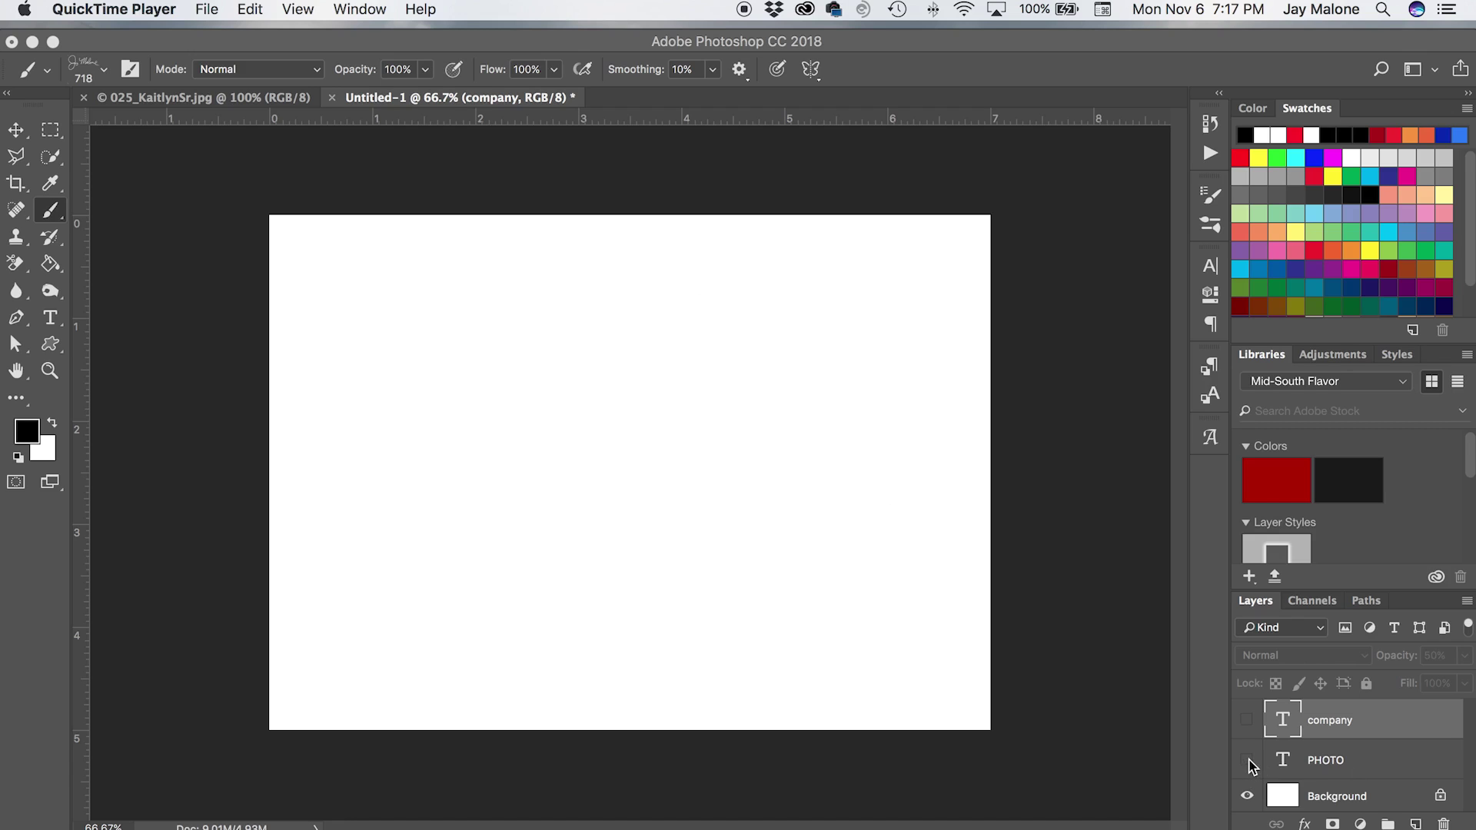
- Toggle the PHOTO text layer's visibility in the Layers panel
click(1246, 761)
- Show the company and PHOTO text layers and set the company layer's opacity to 50%
click(1246, 720)
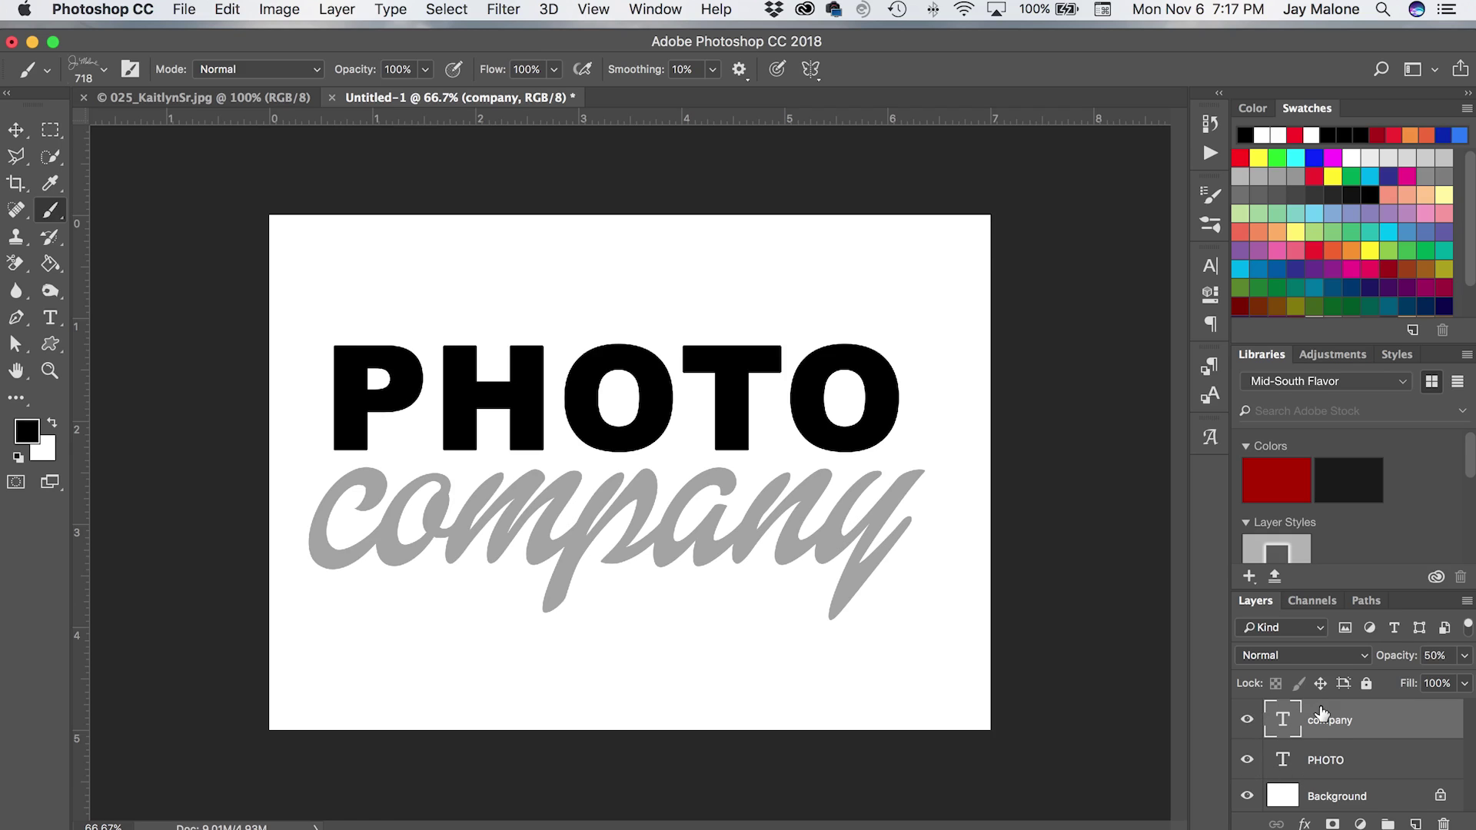
click(1328, 769)
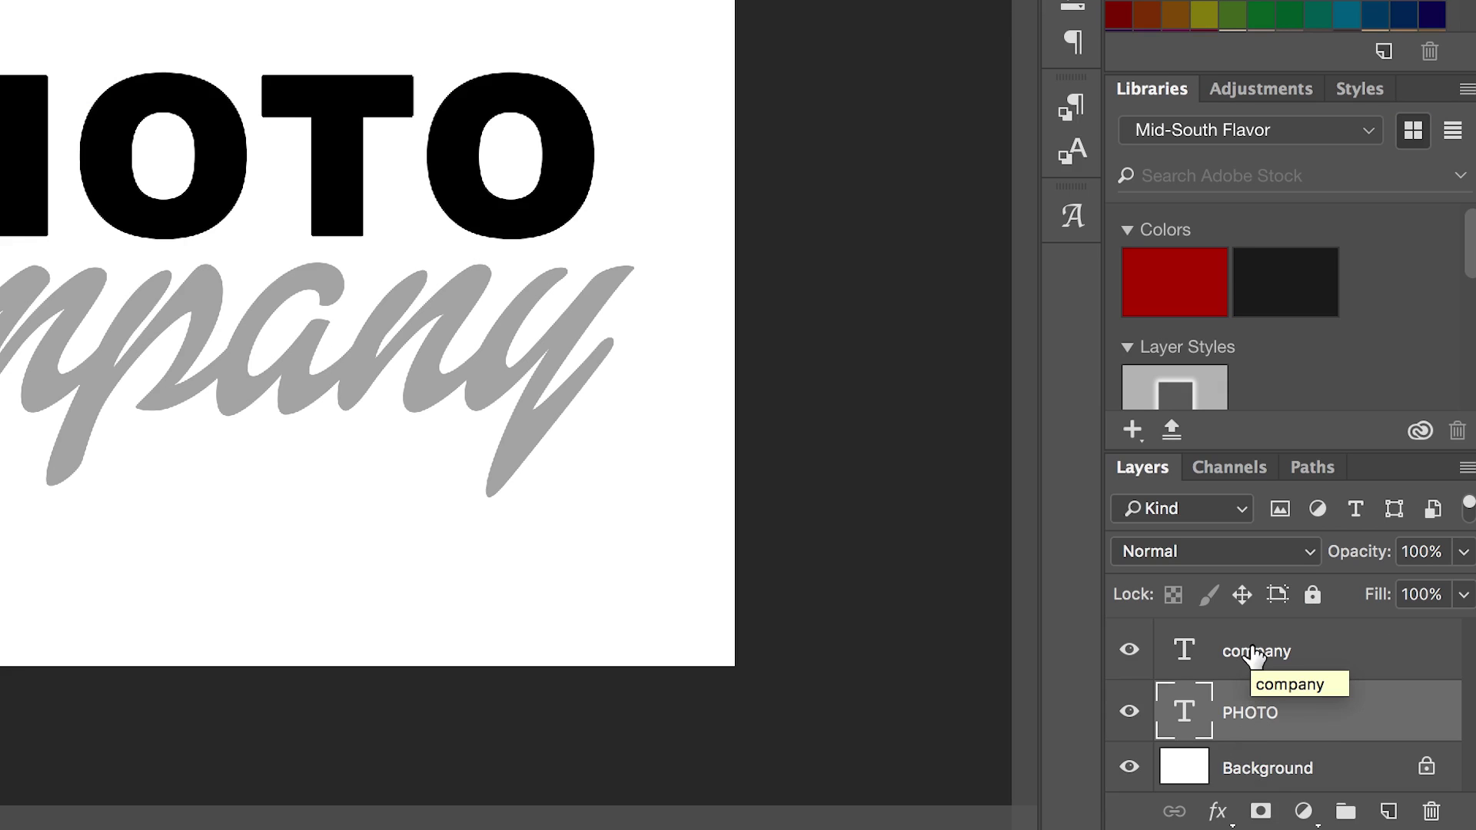
click(1253, 653)
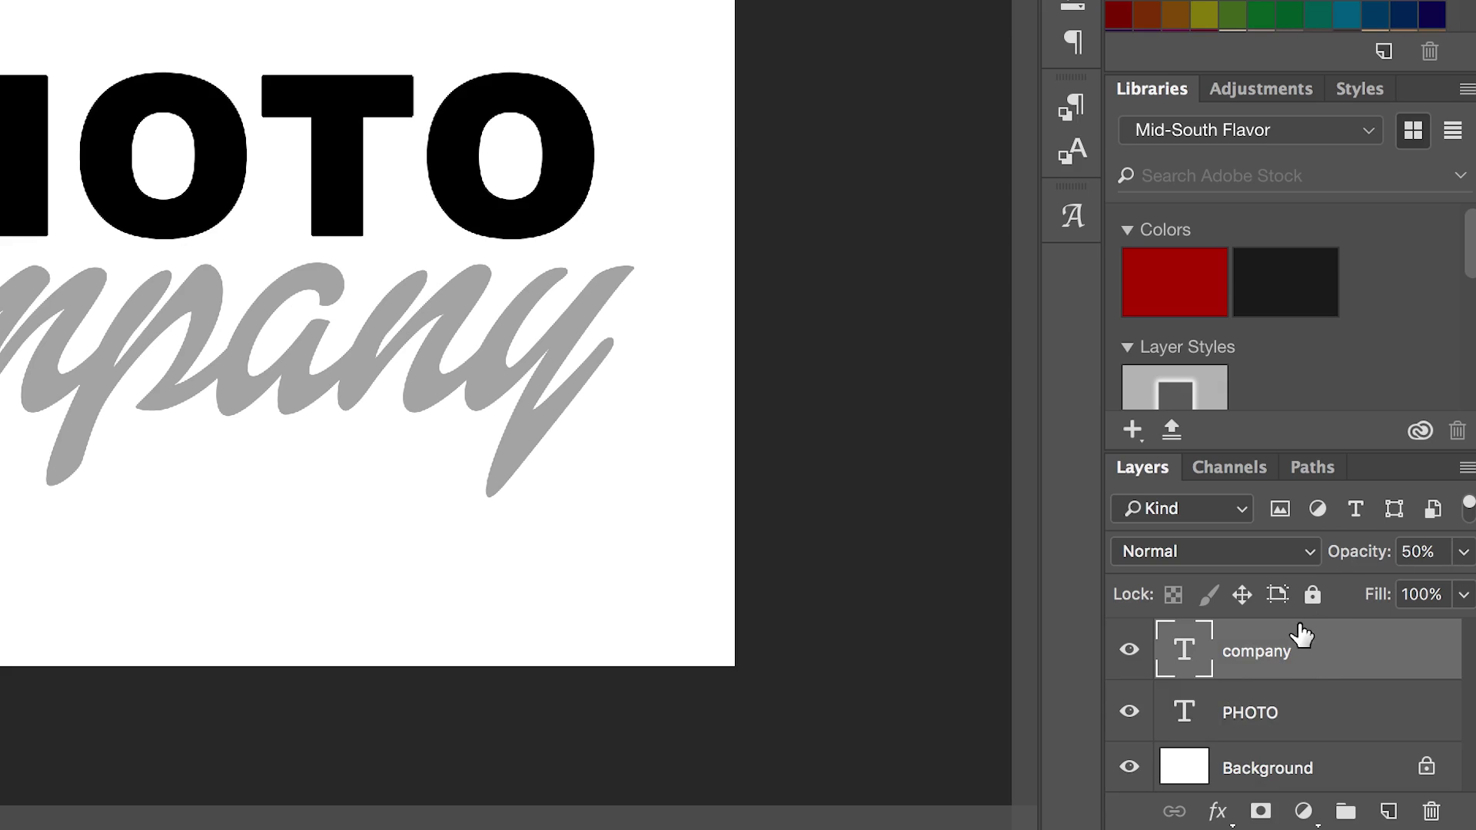
mouse_move(1367, 552)
mouse_down()
mouse_move(1466, 550)
mouse_move(1361, 560)
mouse_up()
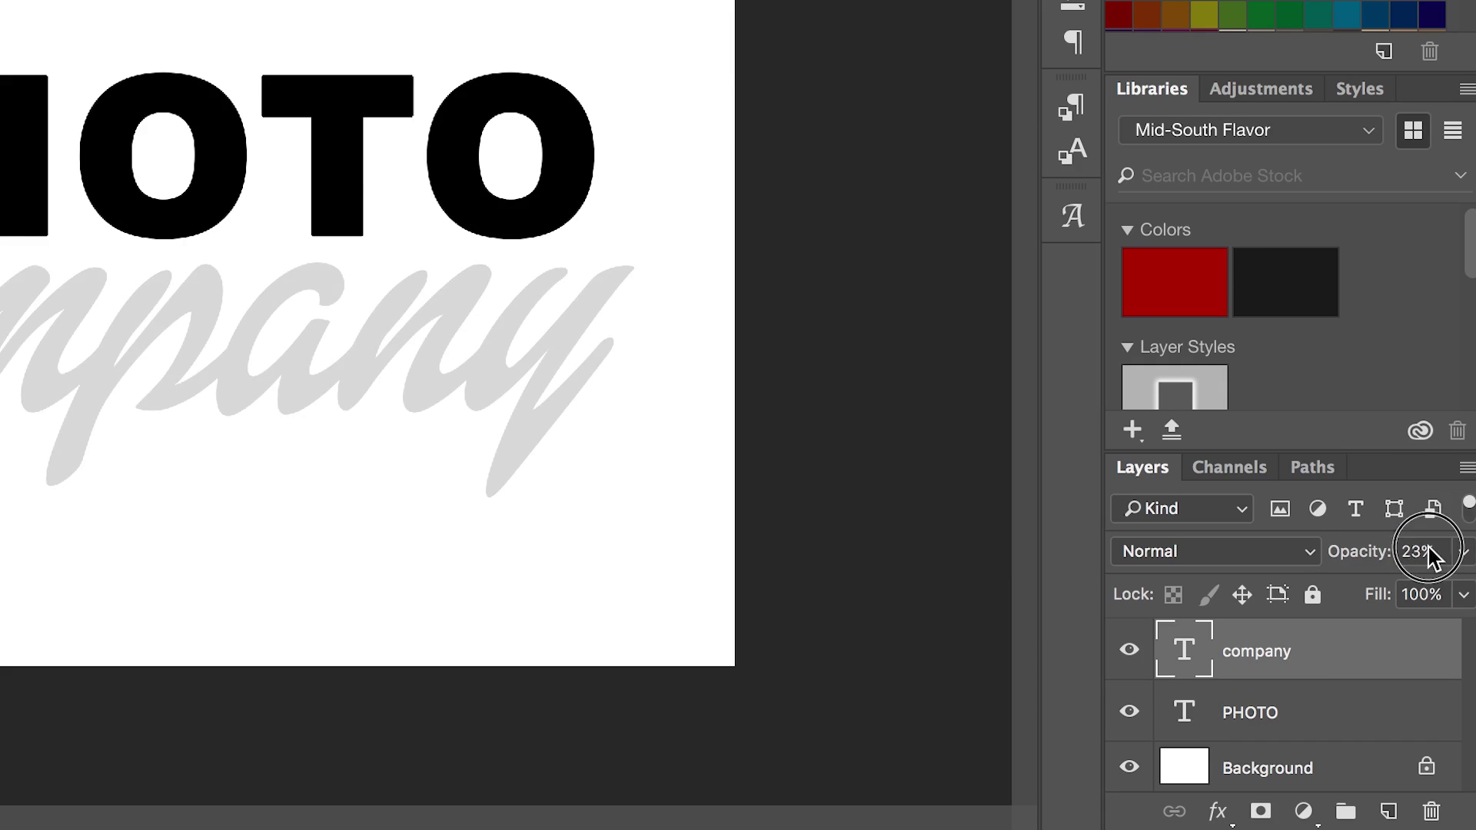
click(1387, 551)
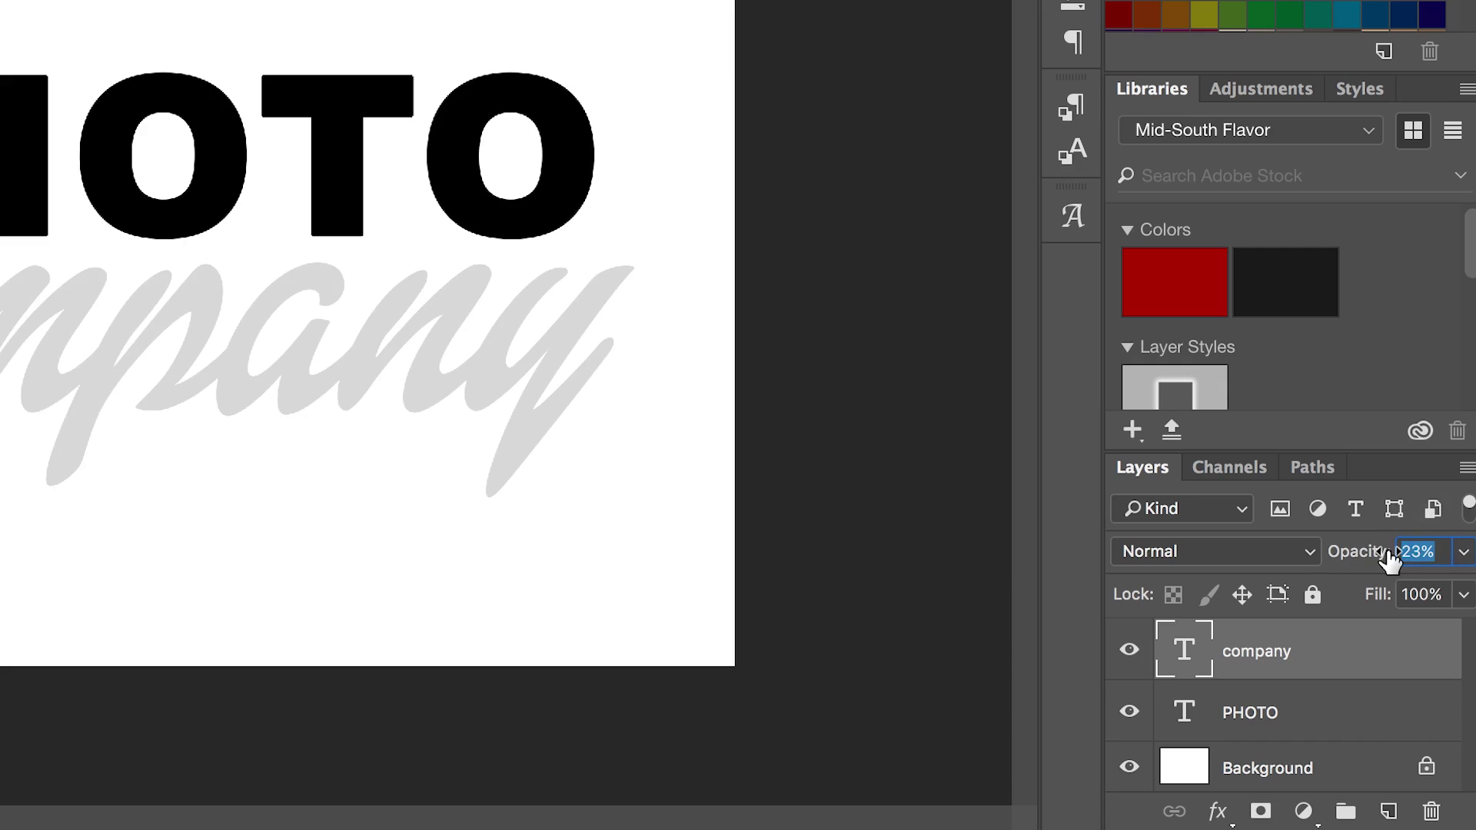
text(50)
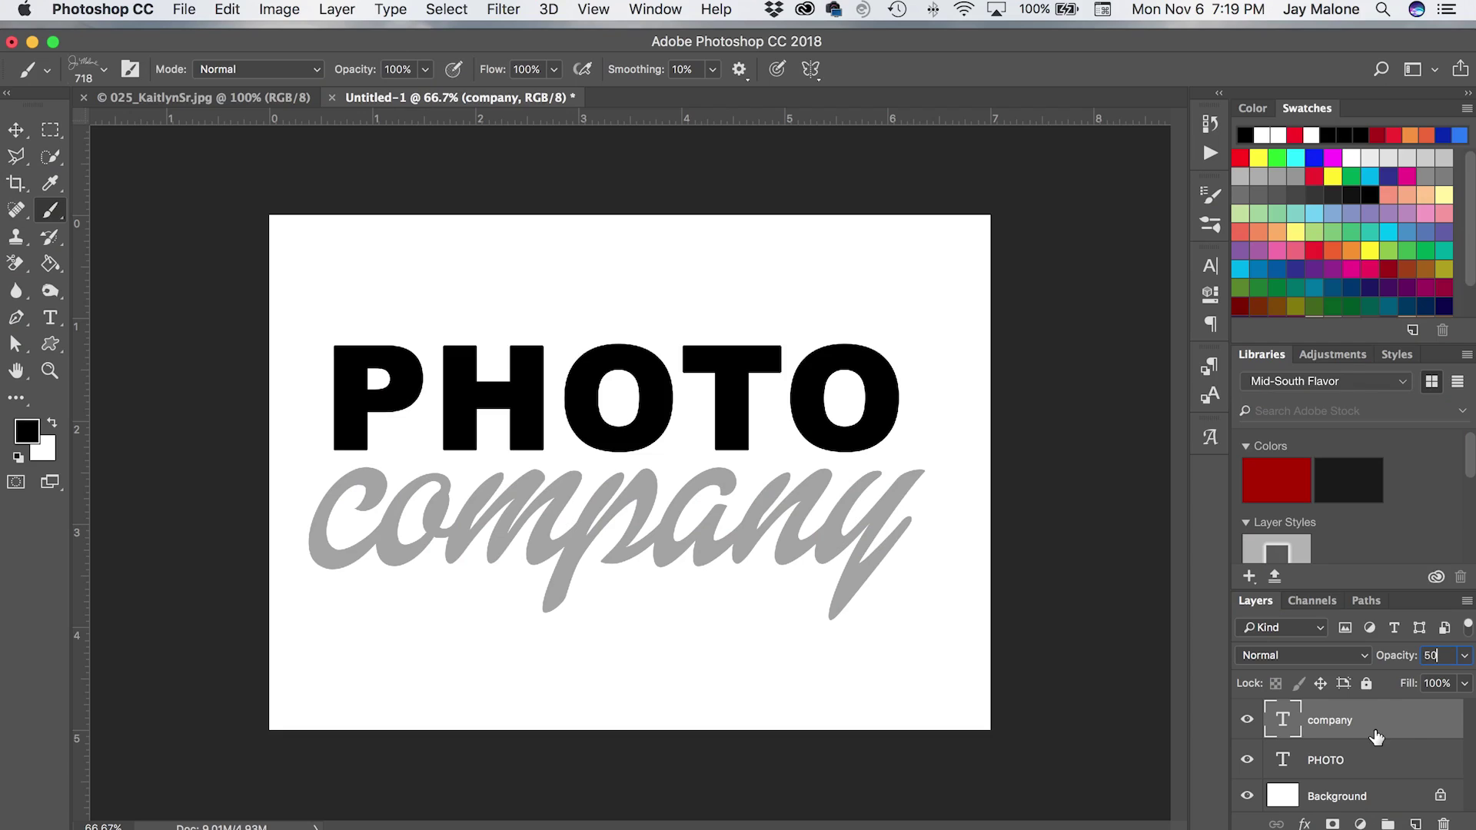
- Define the logo as a new brush preset named 'Photo Company'
click(227, 11)
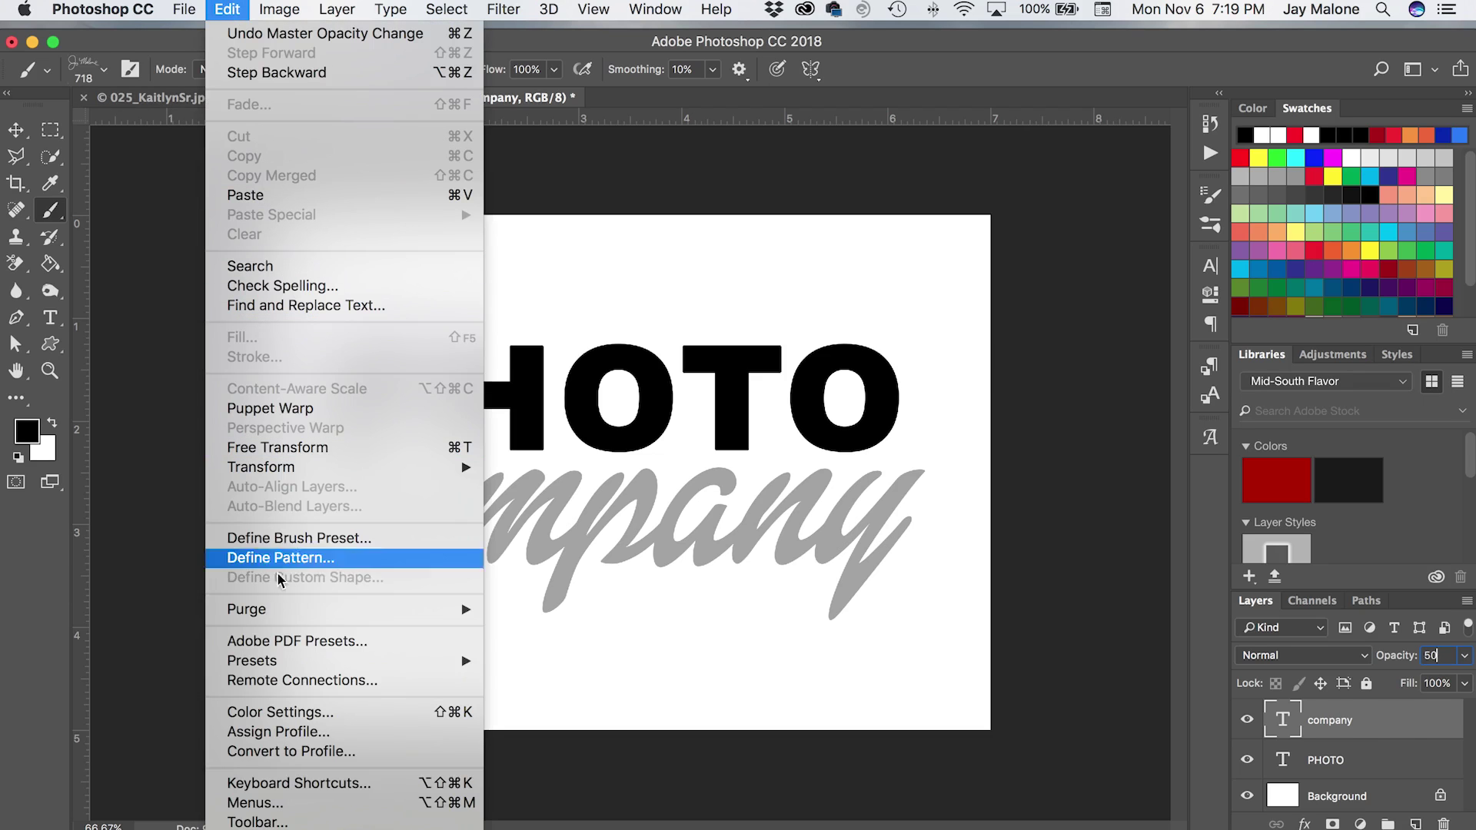
click(291, 543)
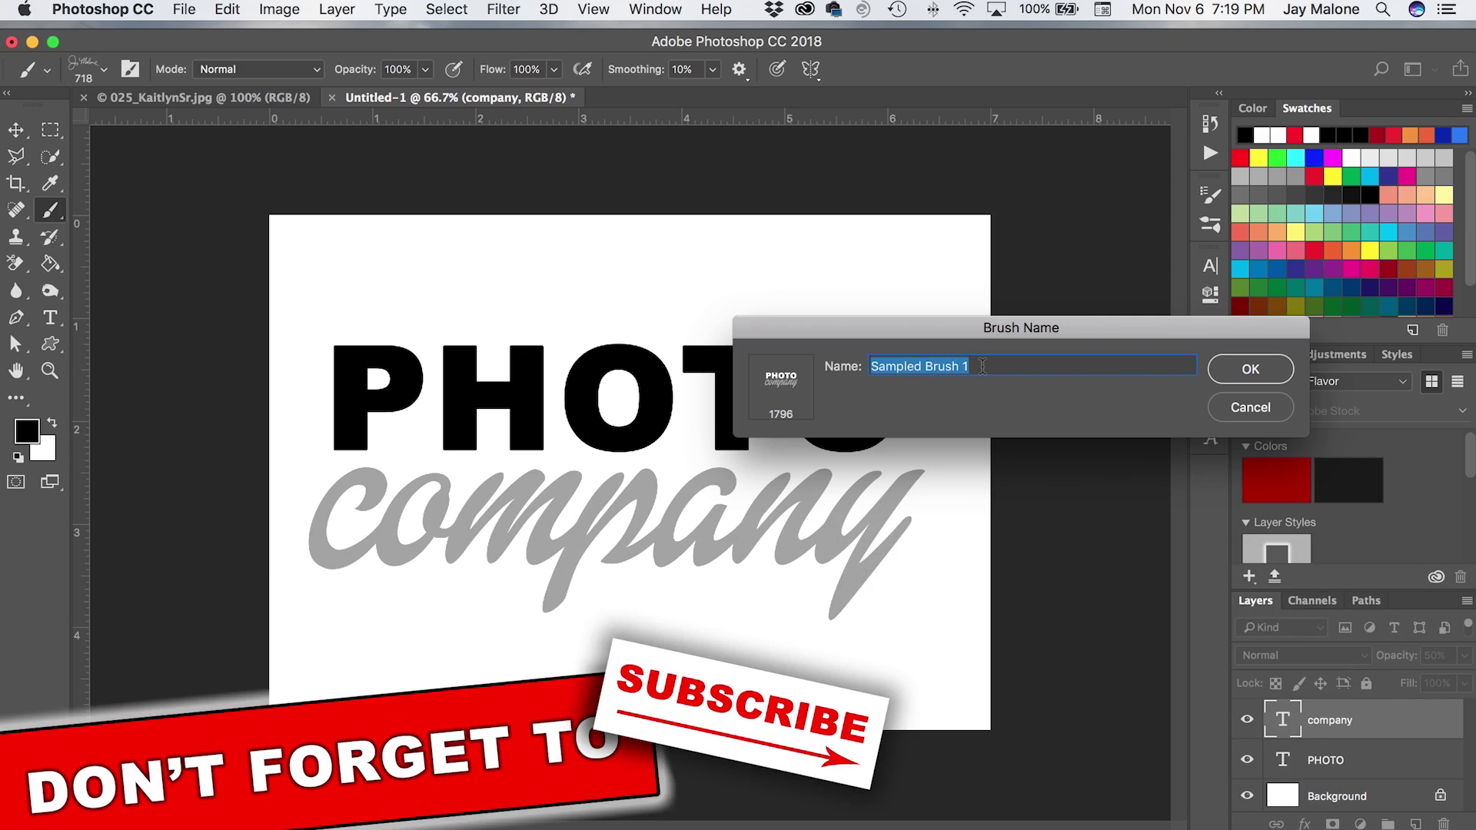
text(Photo Company)
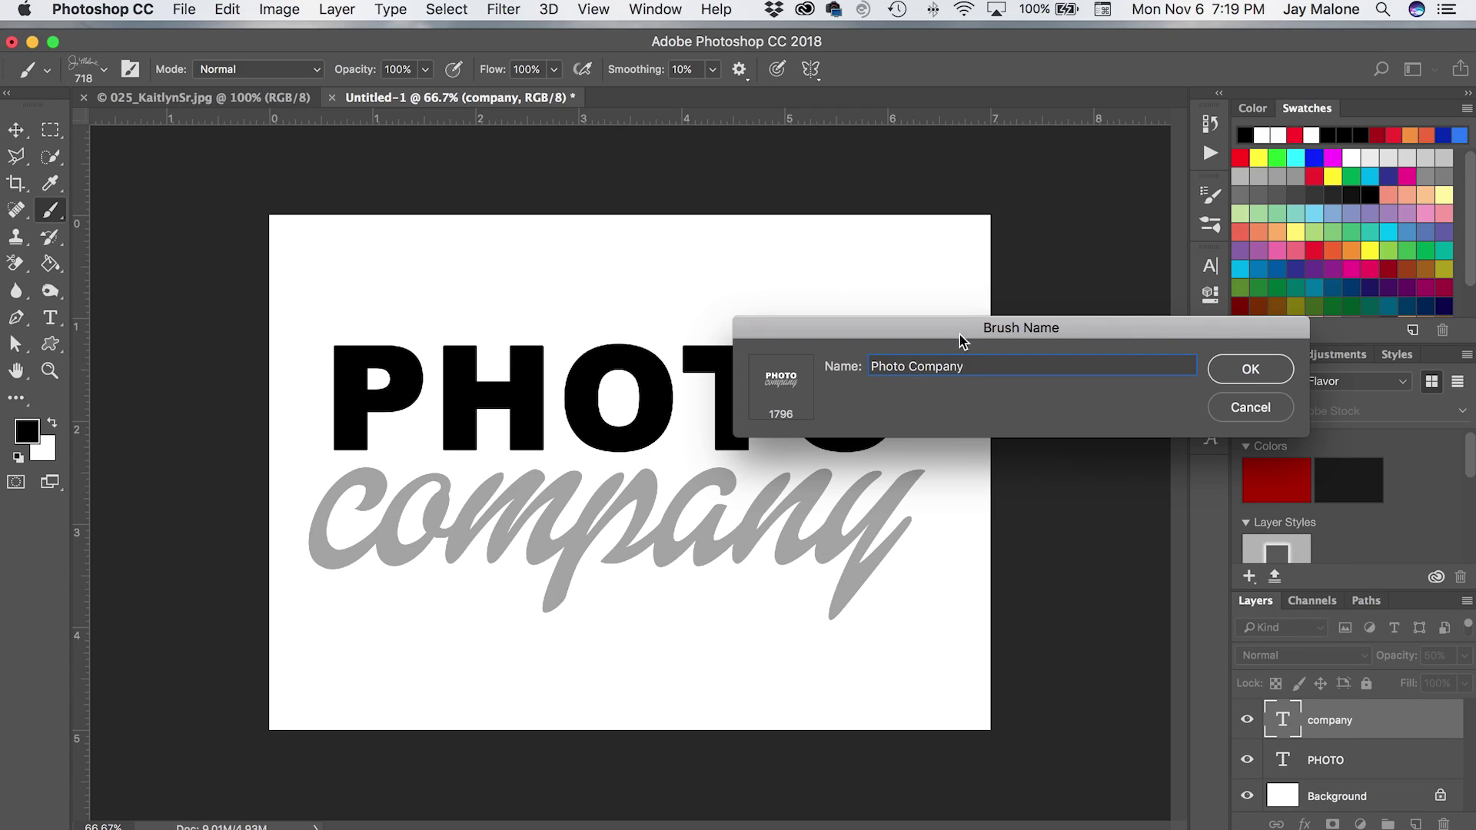
click(1250, 369)
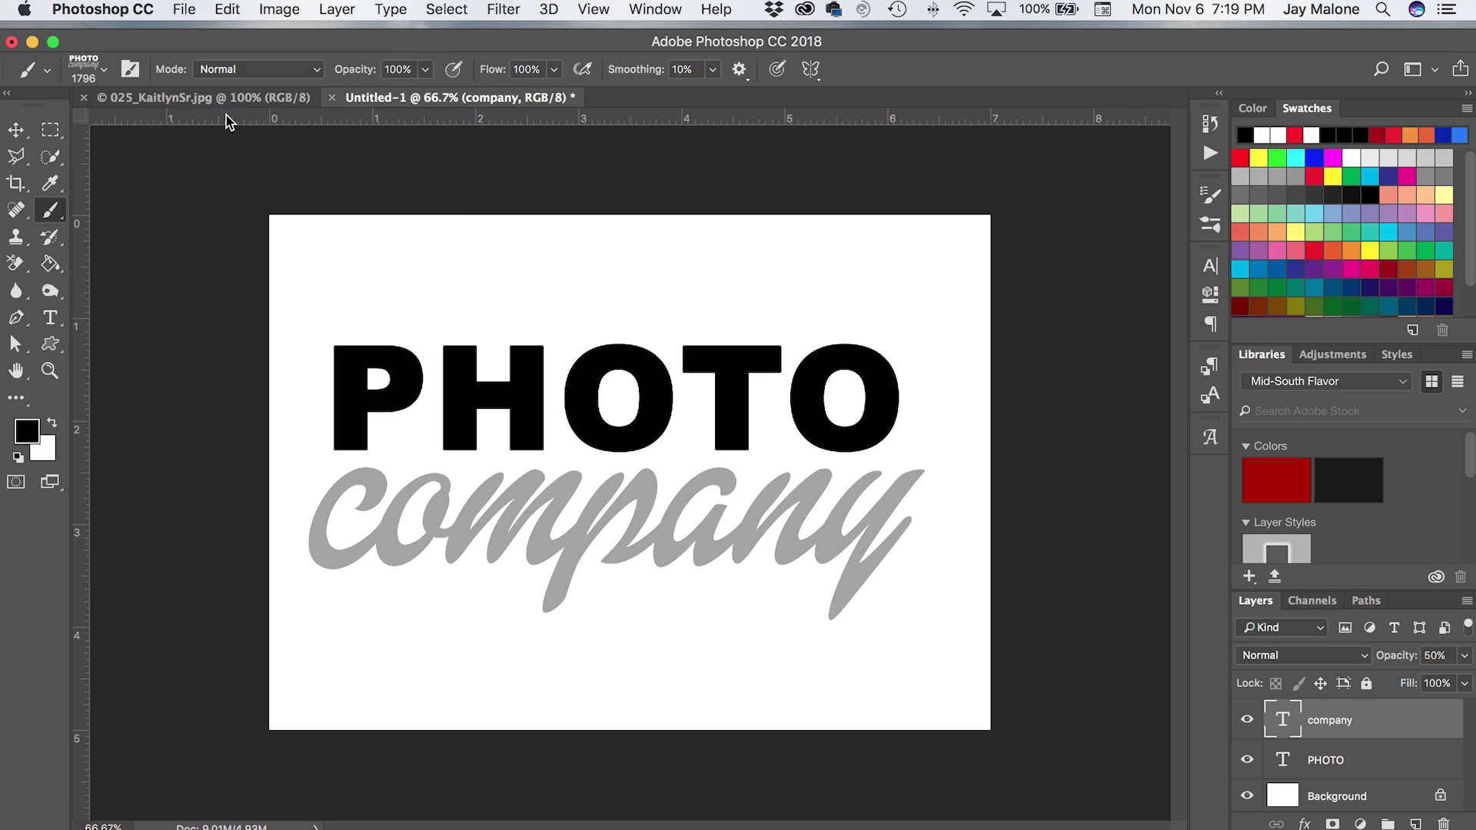
- Switch to the 025_KaitlynSr.jpg portrait and select the Photo Company brush preset
click(208, 97)
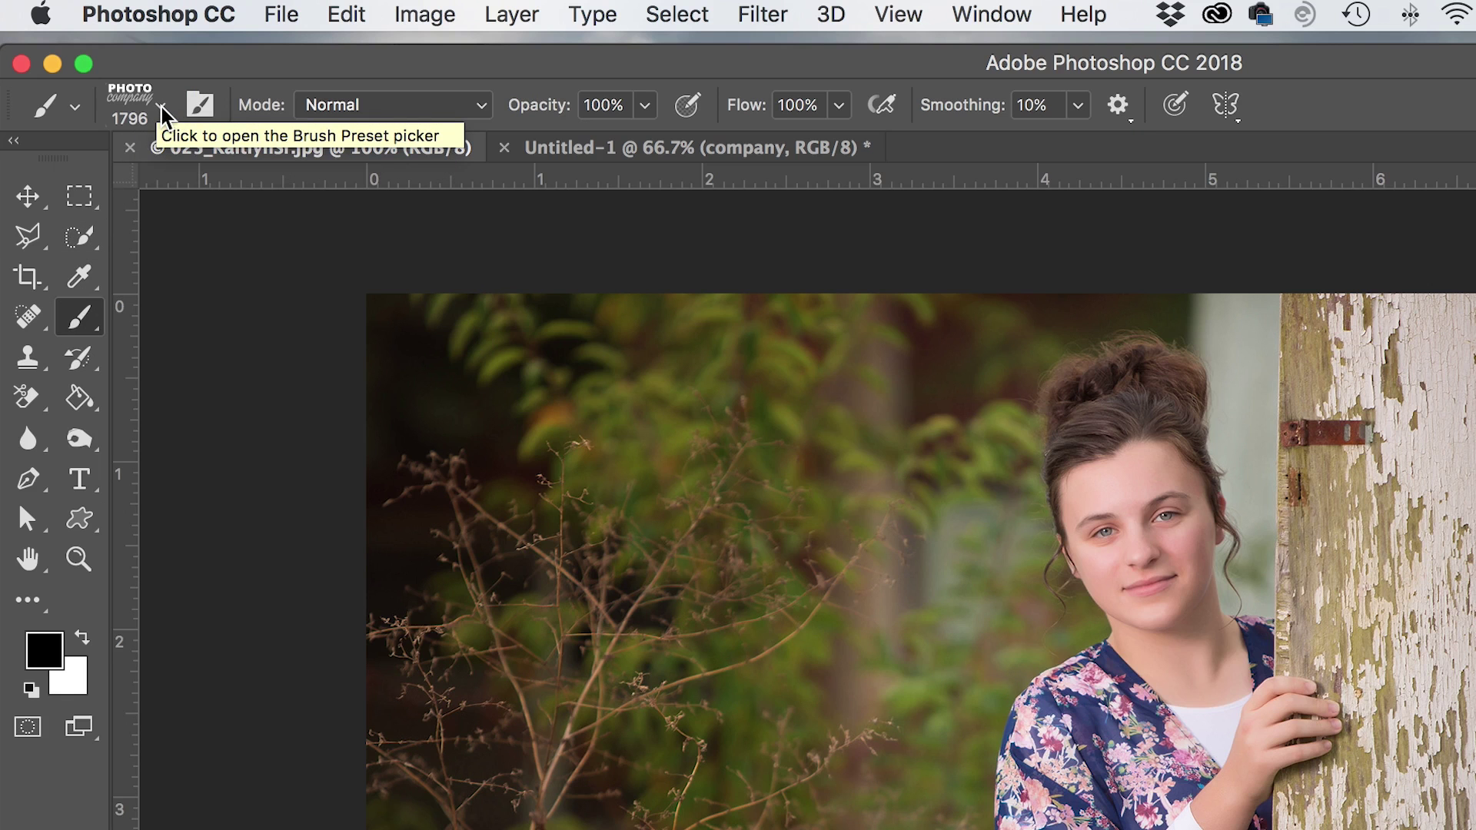
click(162, 112)
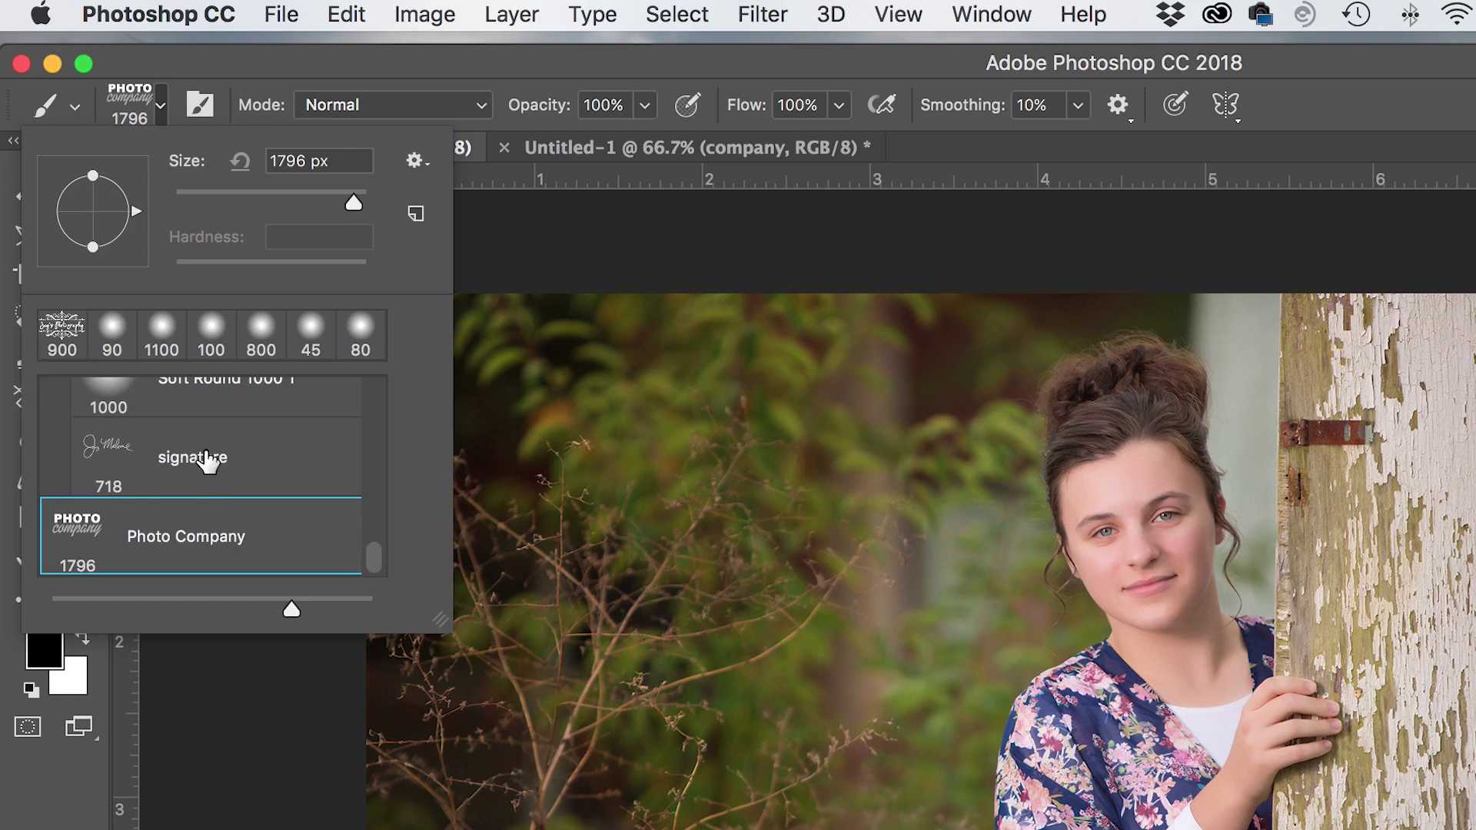
scroll(201, 501, up, 2)
scroll(201, 500, up, 1)
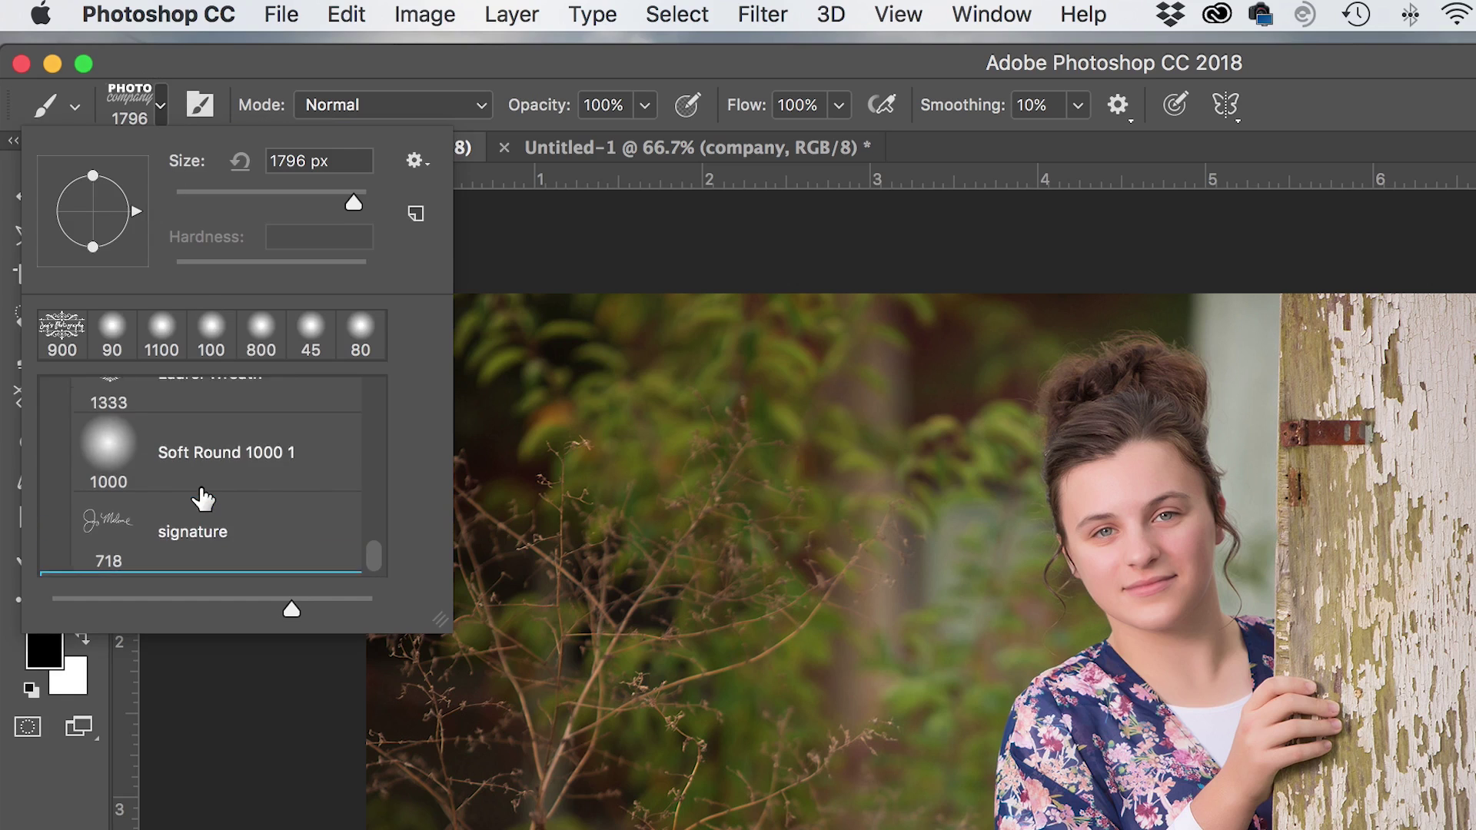
scroll(204, 503, down, 3)
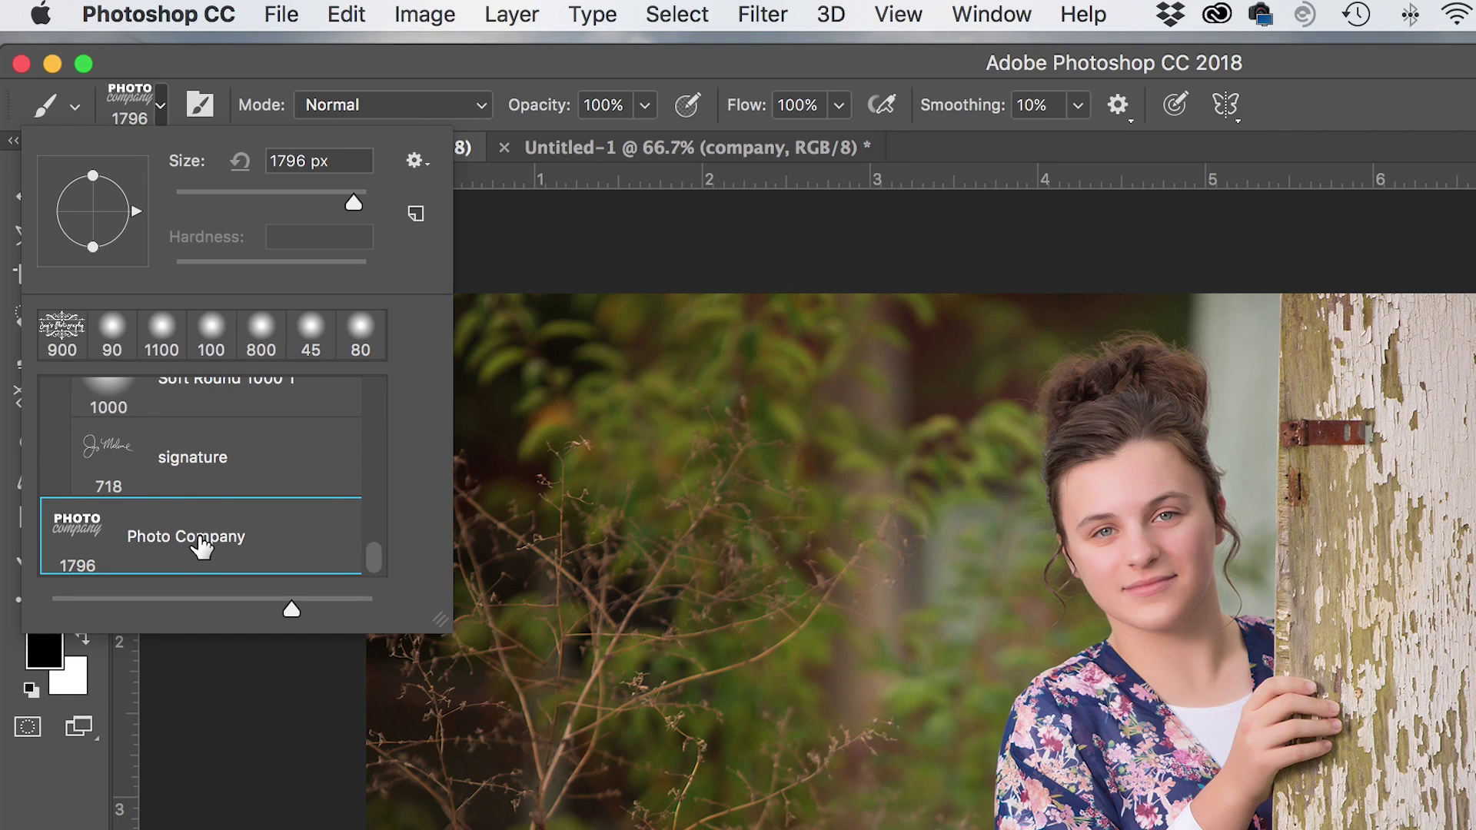
double_click(96, 544)
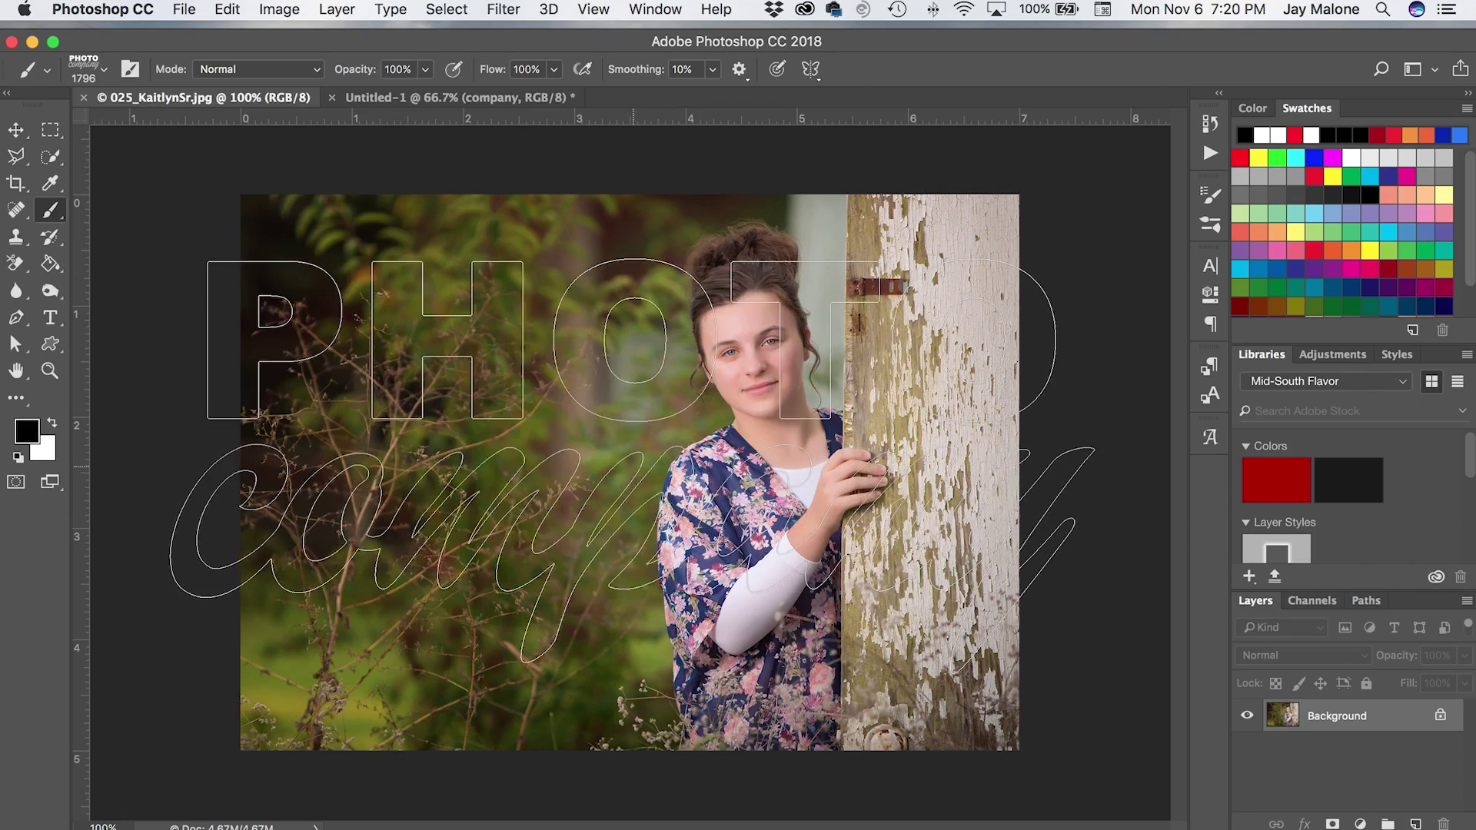
- Shrink the logo brush and add an empty Layer 1 above the Background
key(bracketleft)
key(bracketleft)
key(bracketleft)
key(bracketleft)
key(bracketleft)
key(bracketleft)
key(bracketleft)
key(bracketleft)
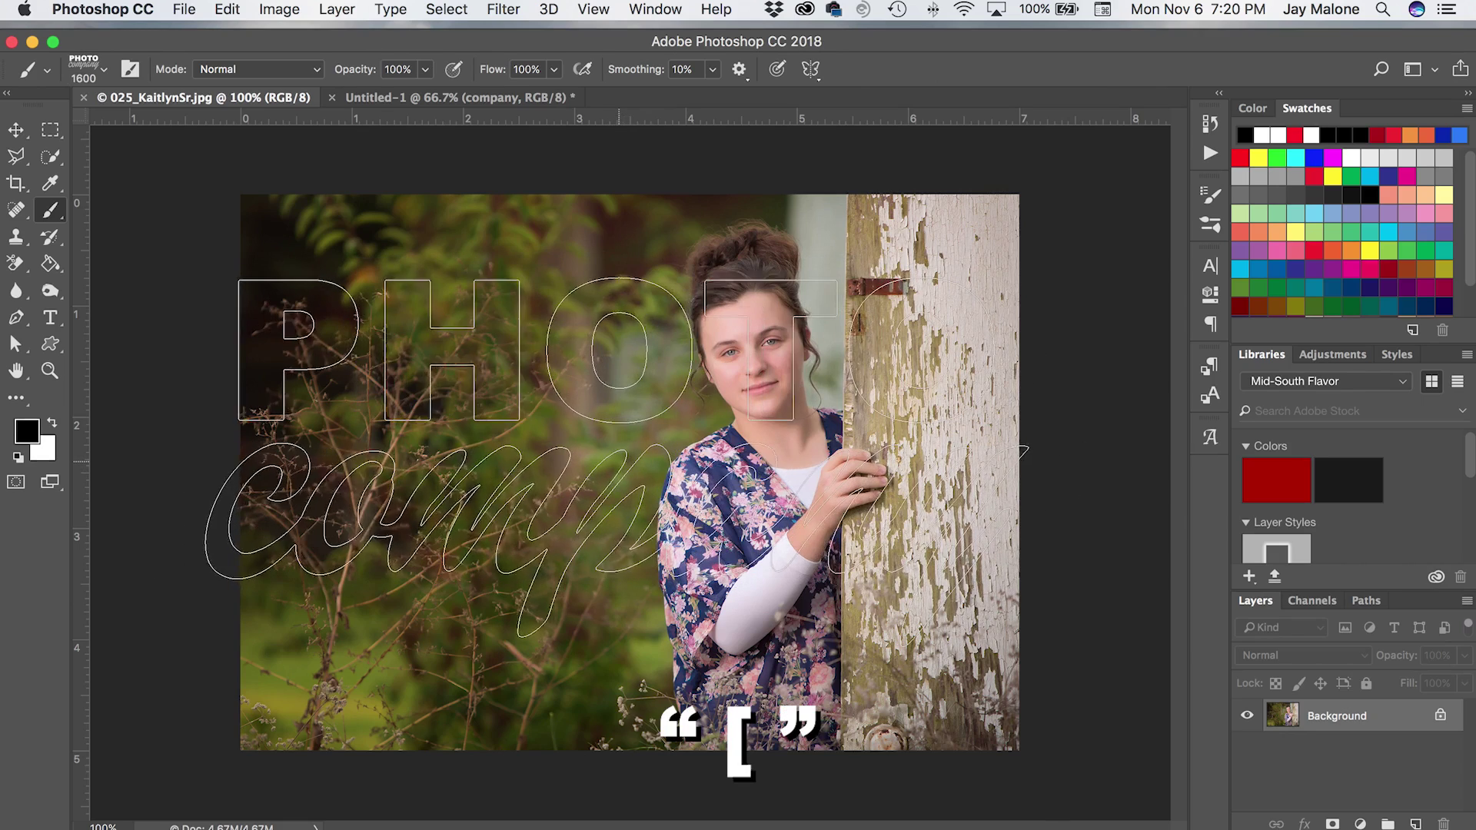
key(bracketleft)
key(bracketleft)
key(bracketleft)
key(bracketleft)
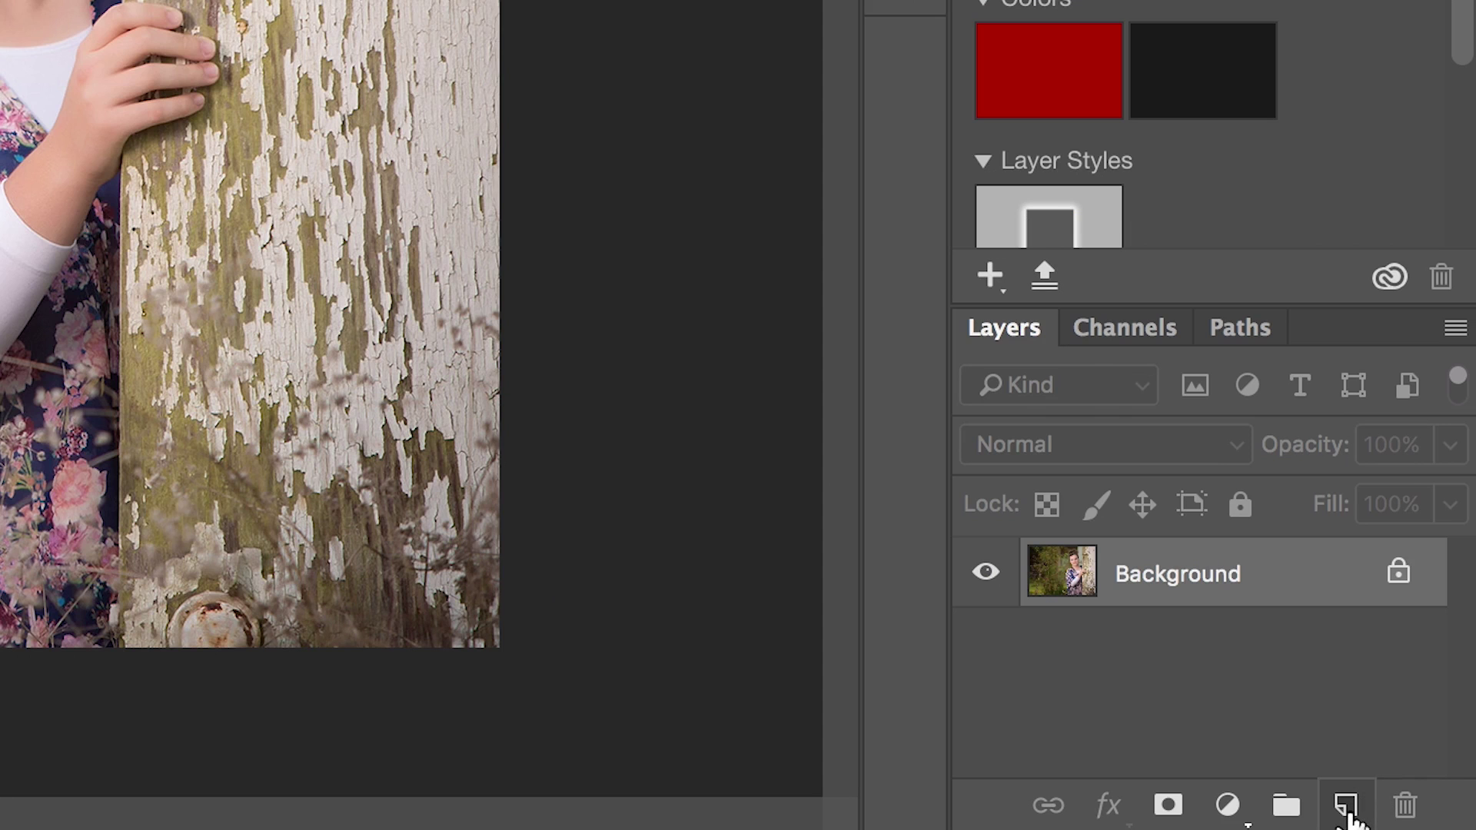
click(1347, 811)
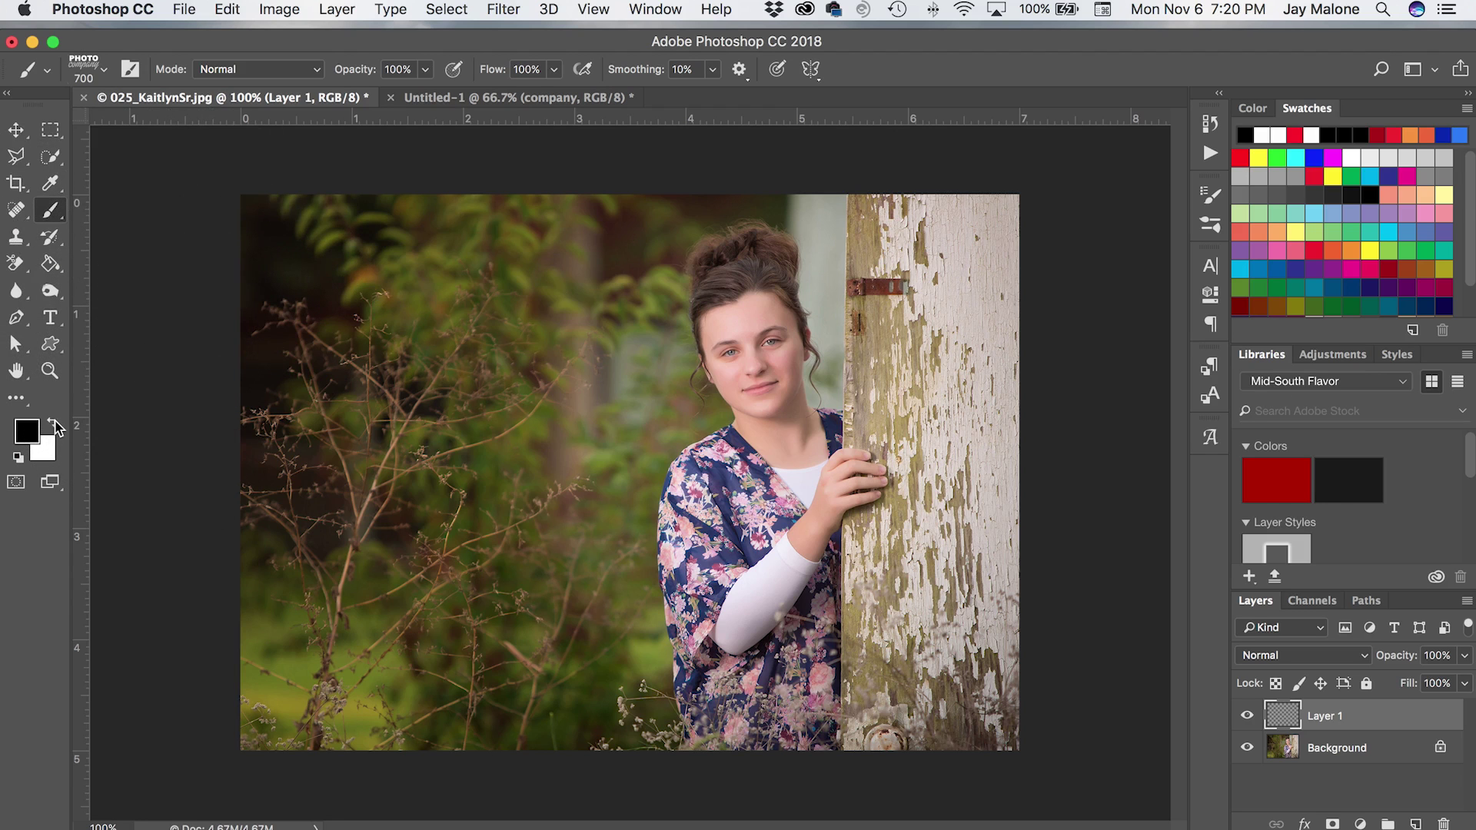
- Stamp the logo in white at upper-left, then a huge 2100 px stamp
click(54, 424)
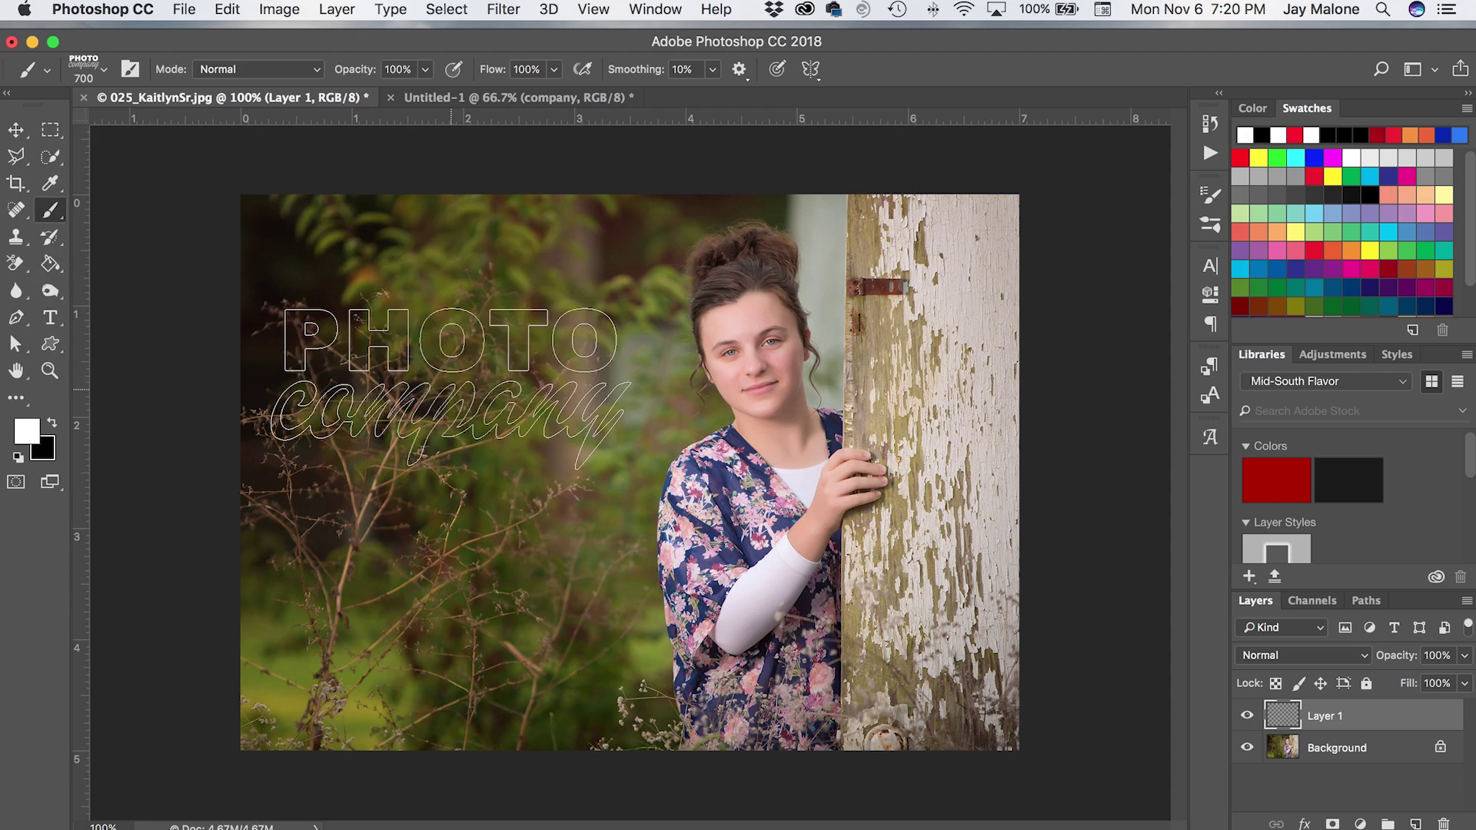
click(457, 381)
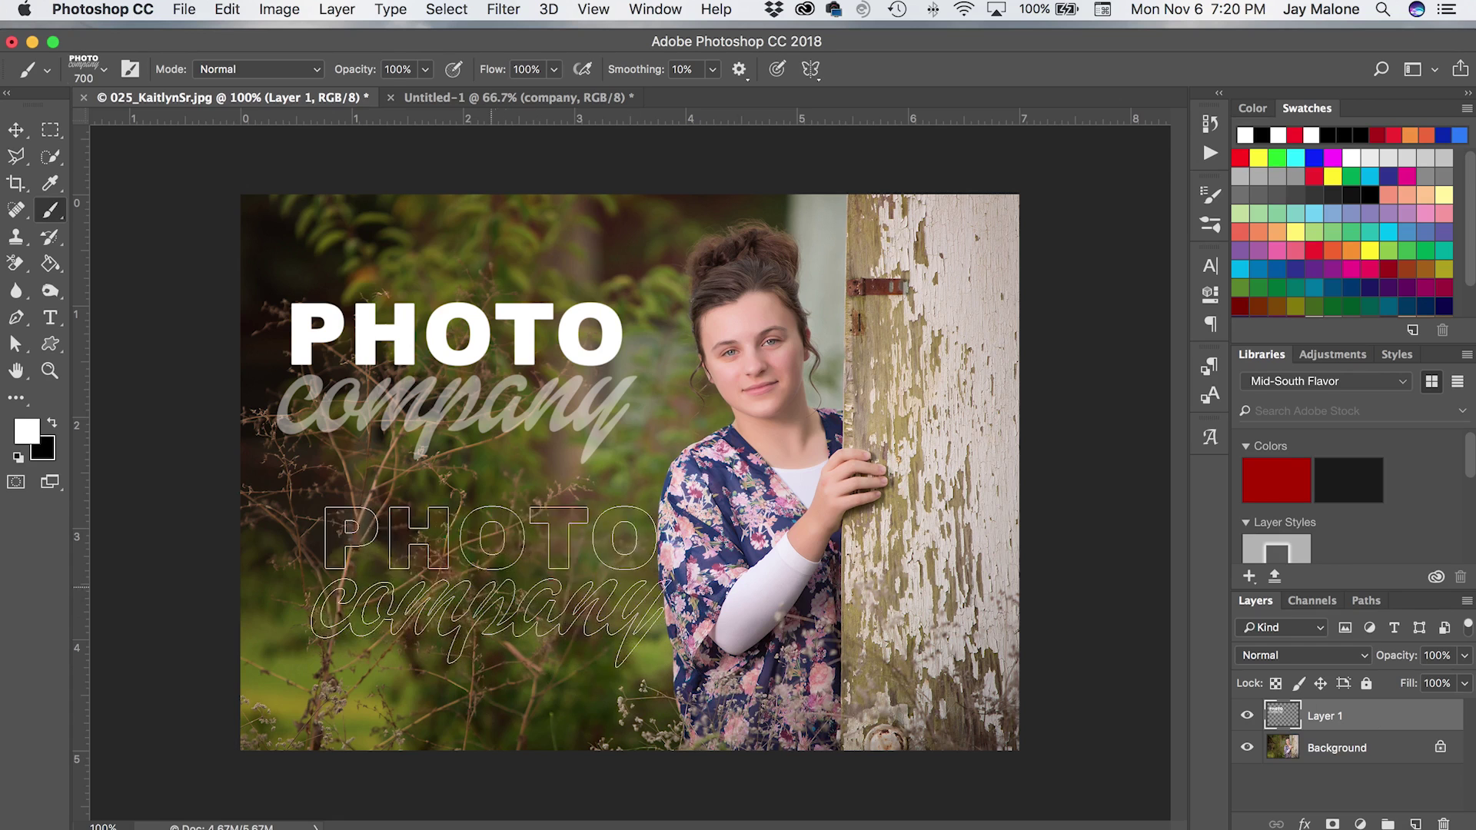
key(bracketleft)
key(bracketleft)
key(bracketleft)
key(bracketleft)
key(bracketleft)
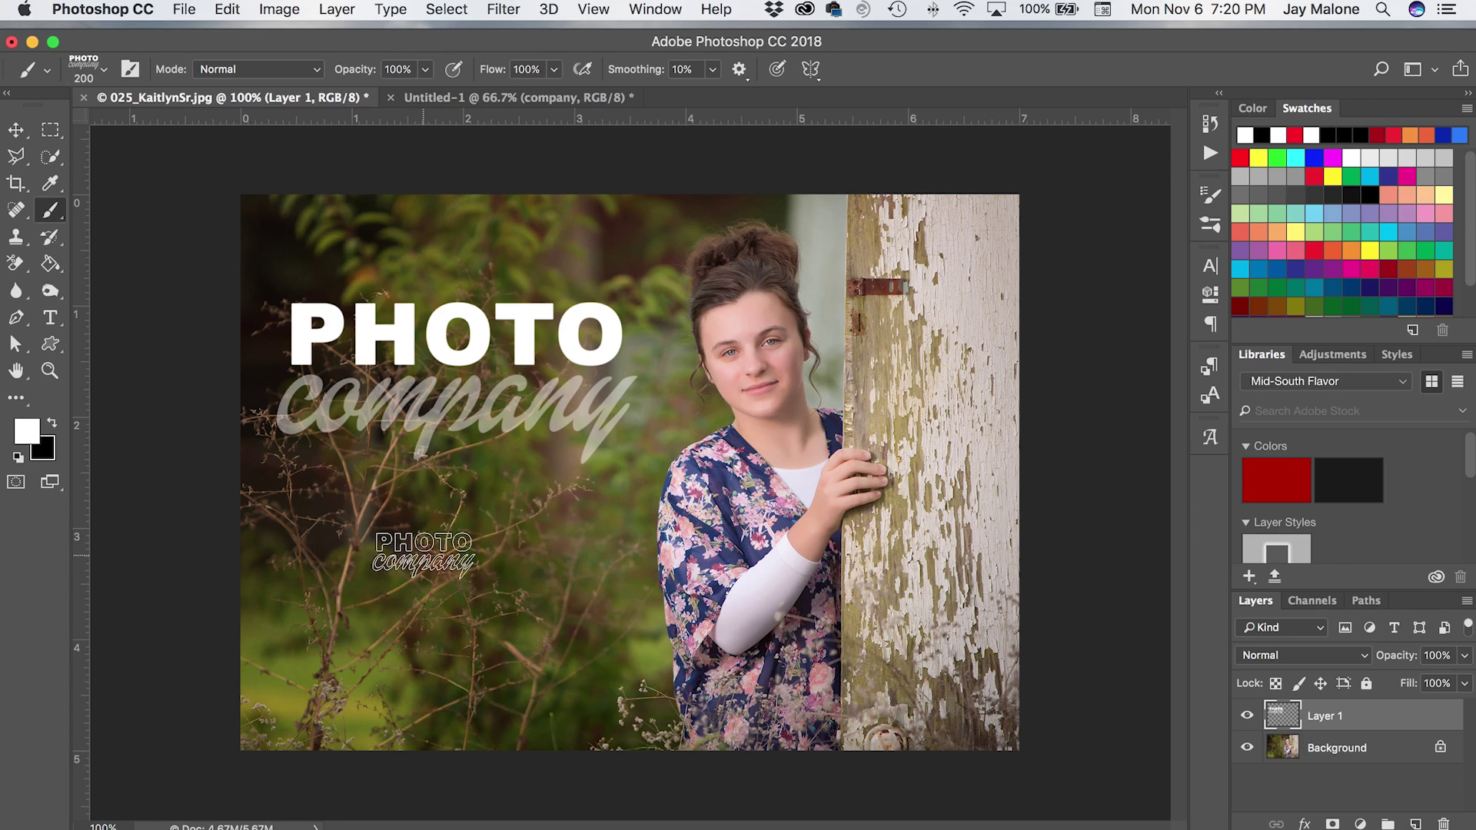
key(bracketright)
key(bracketright)
key(bracketright)
key(bracketright)
key(bracketright)
key(bracketright)
key(bracketright)
key(bracketright)
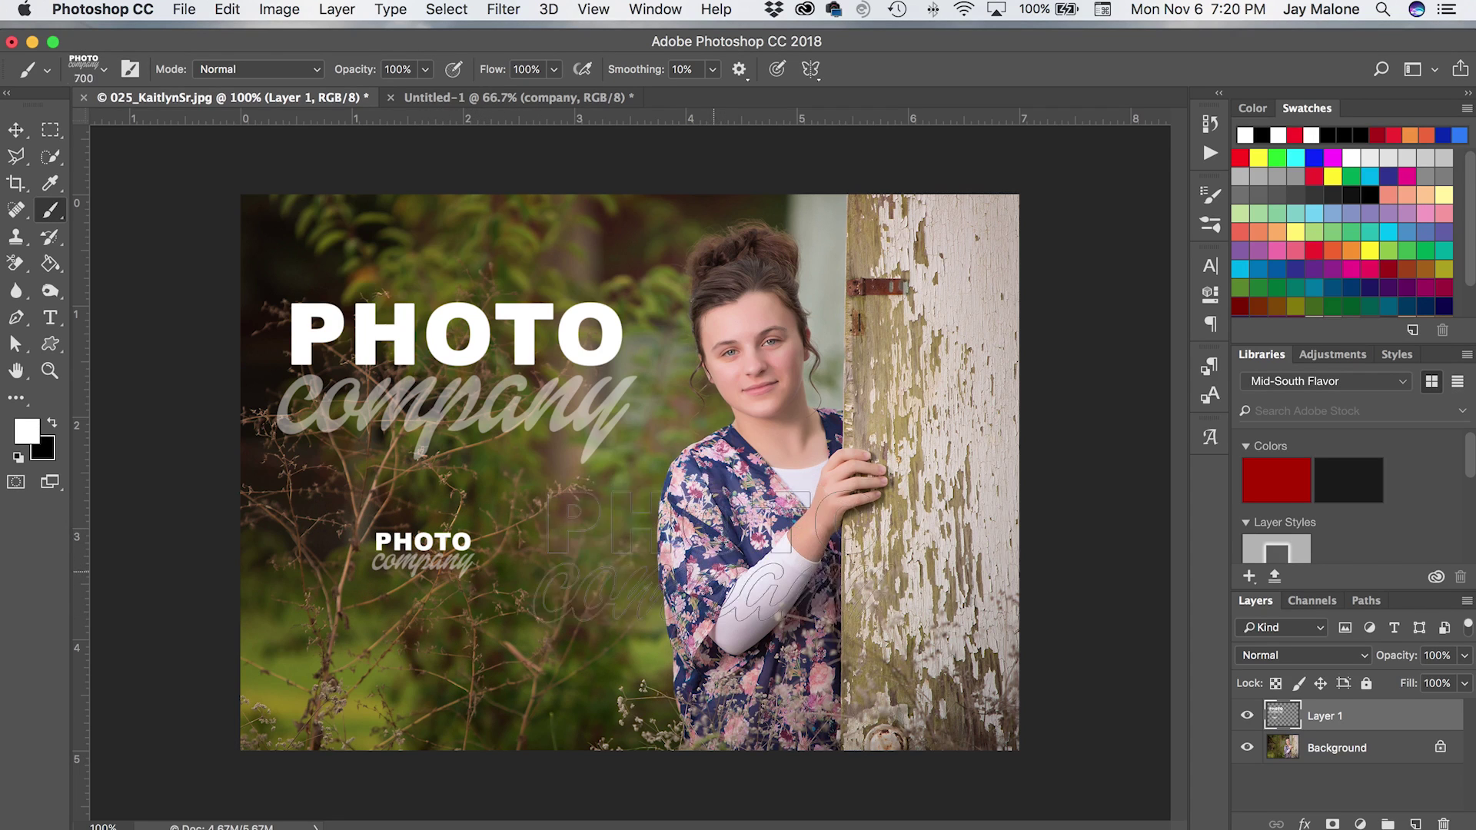
key(bracketright)
key(bracketright)
key(bracketright)
key(bracketright)
key(bracketright)
key(bracketright)
key(bracketright)
key(bracketright)
key(bracketright)
key(bracketright)
key(bracketright)
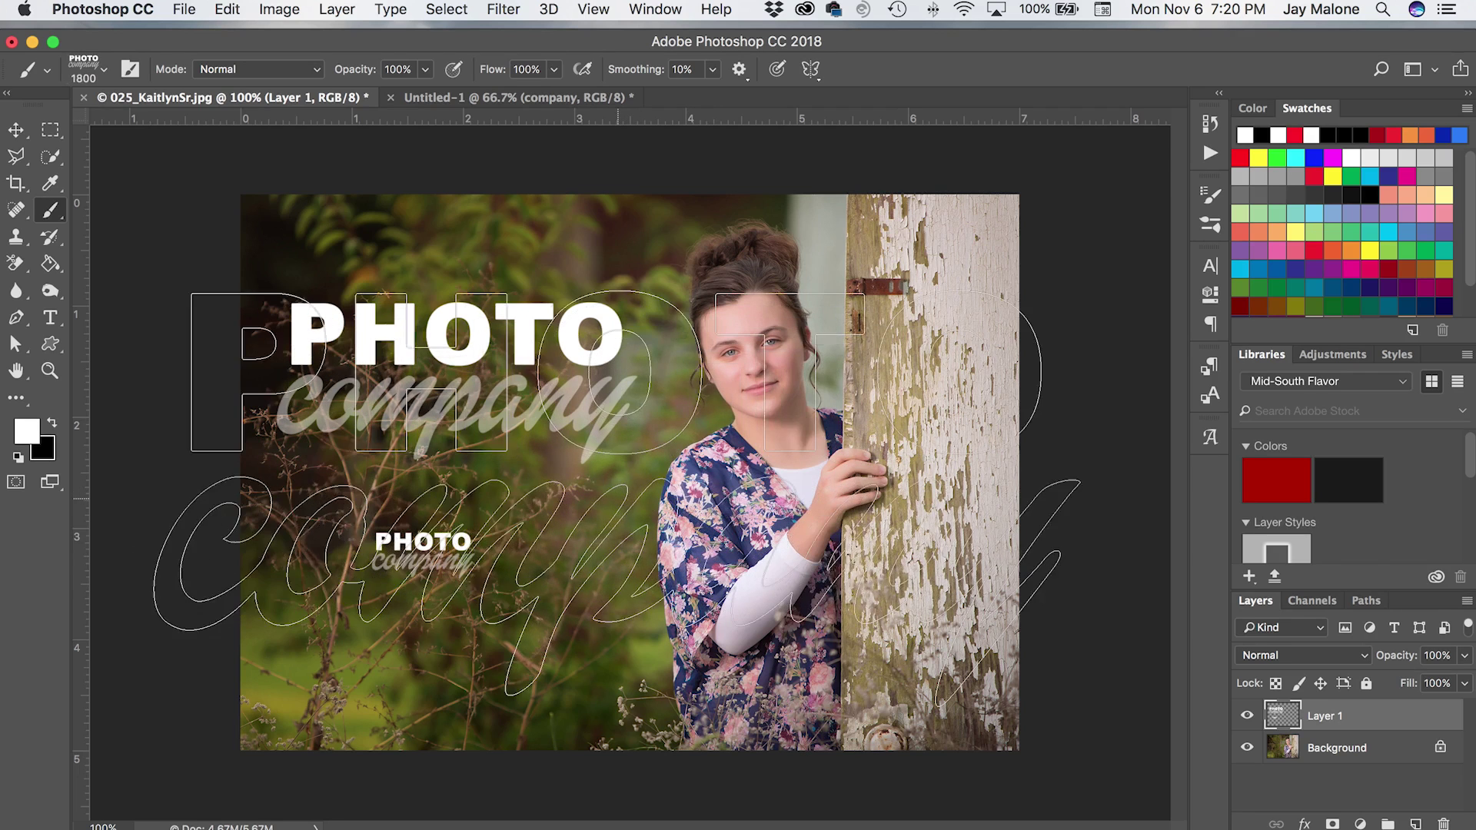
click(619, 499)
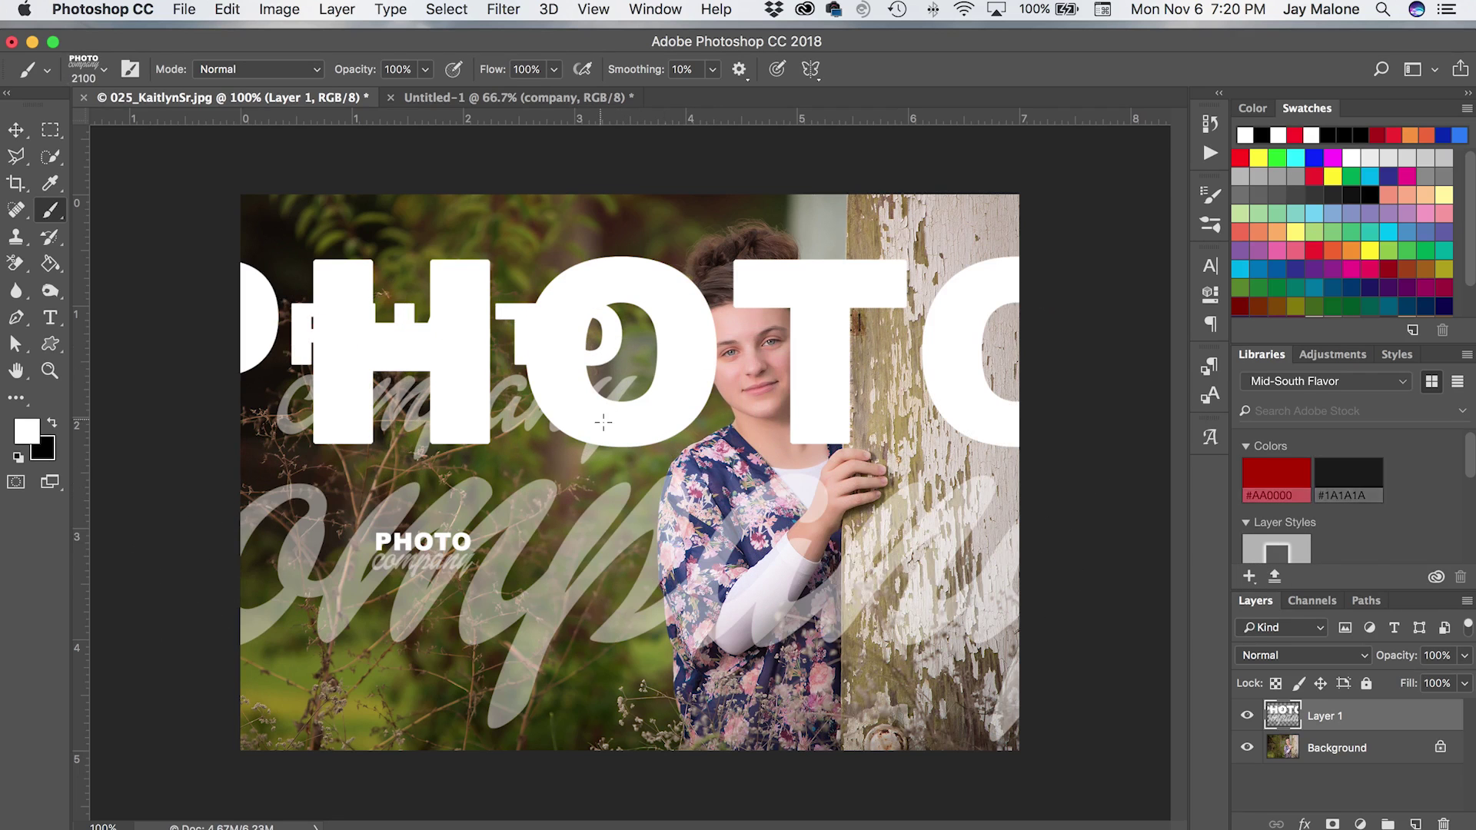
- Undo the huge white logo stamp from the Edit menu
click(227, 9)
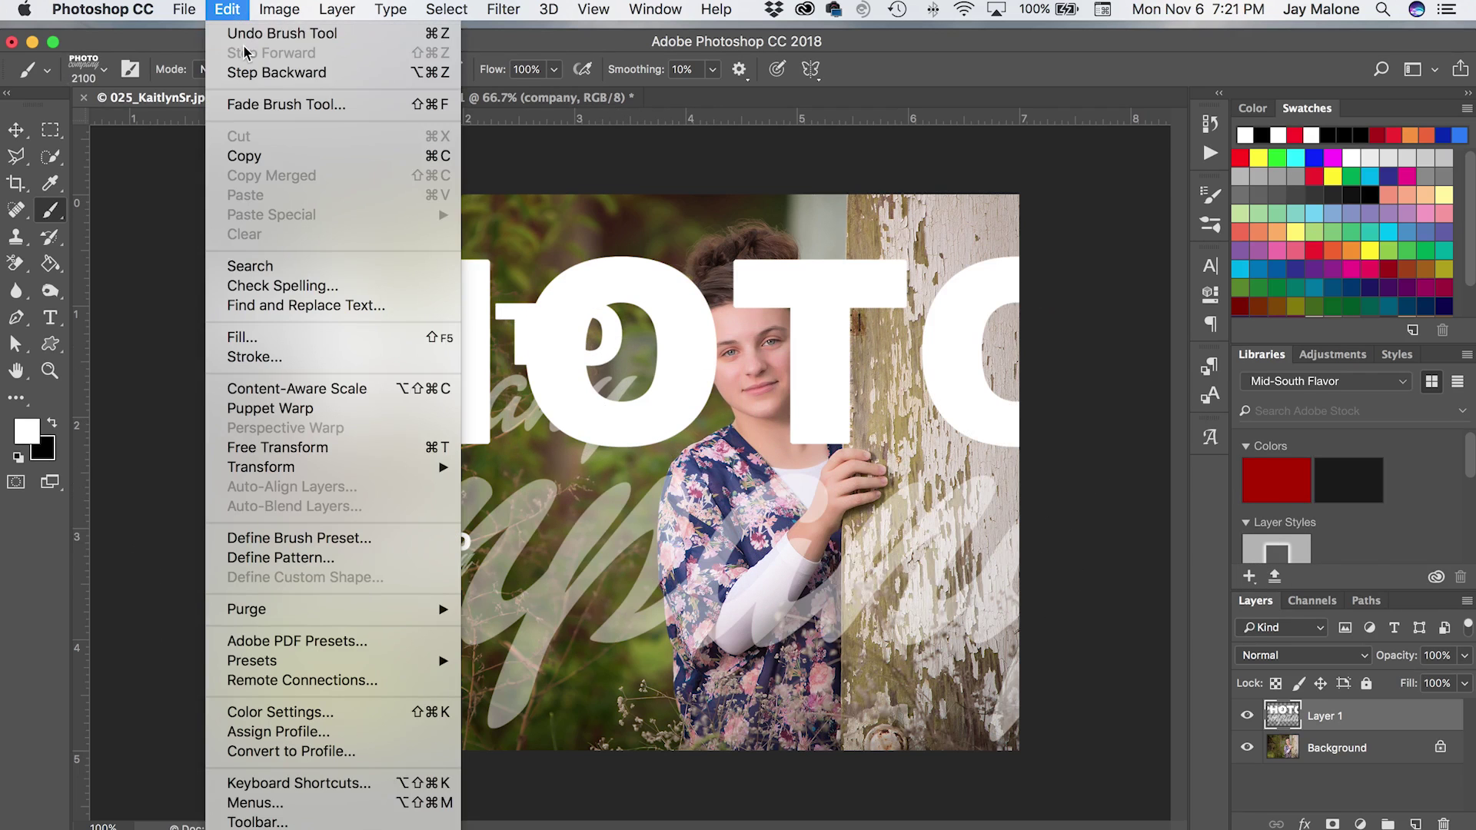
click(245, 38)
click(227, 9)
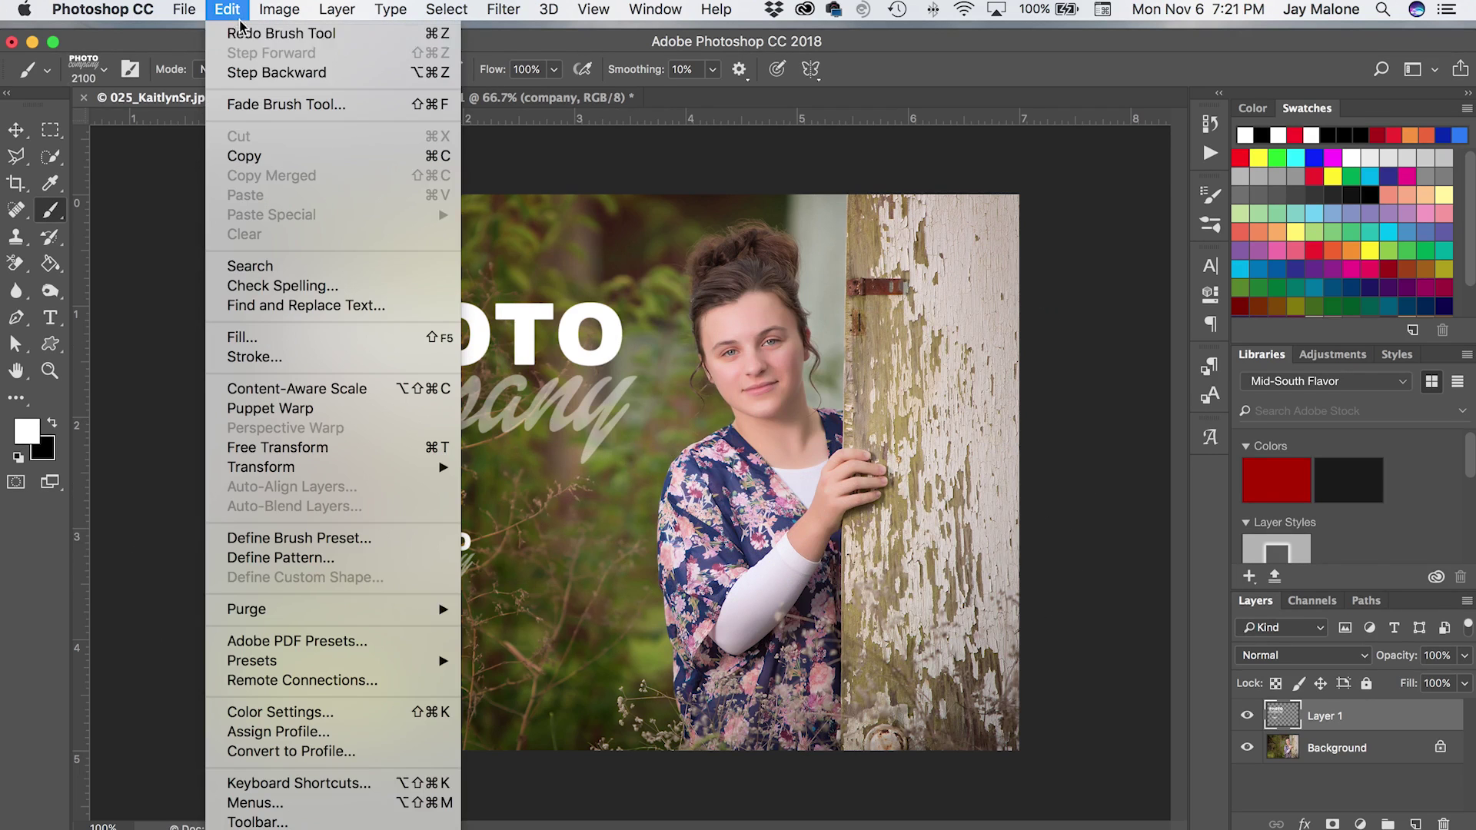
click(247, 73)
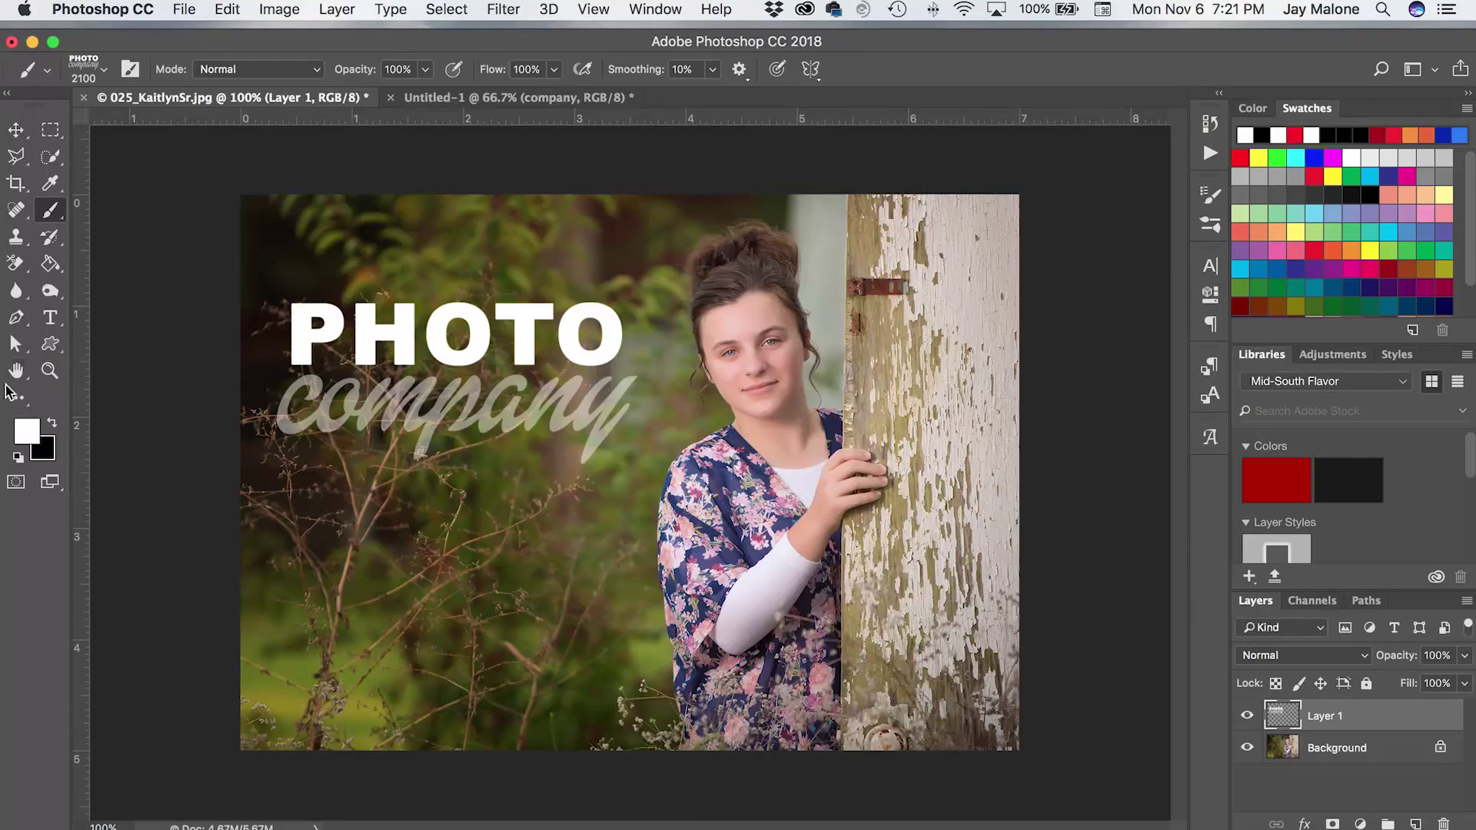
- Set the foreground colour to pure red ff0000
click(26, 431)
click(972, 198)
drag(962, 179, 849, 78)
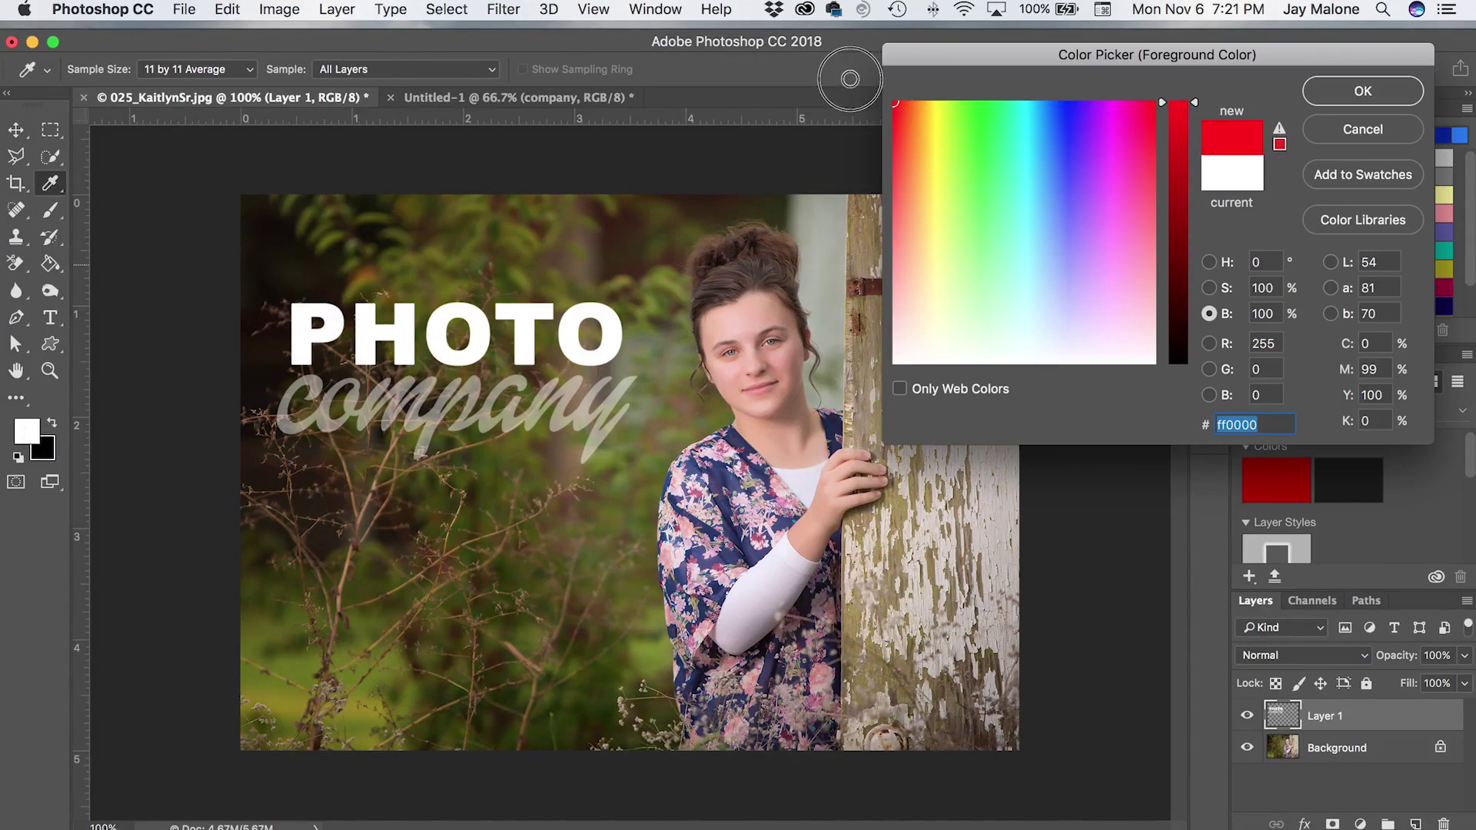
click(1361, 92)
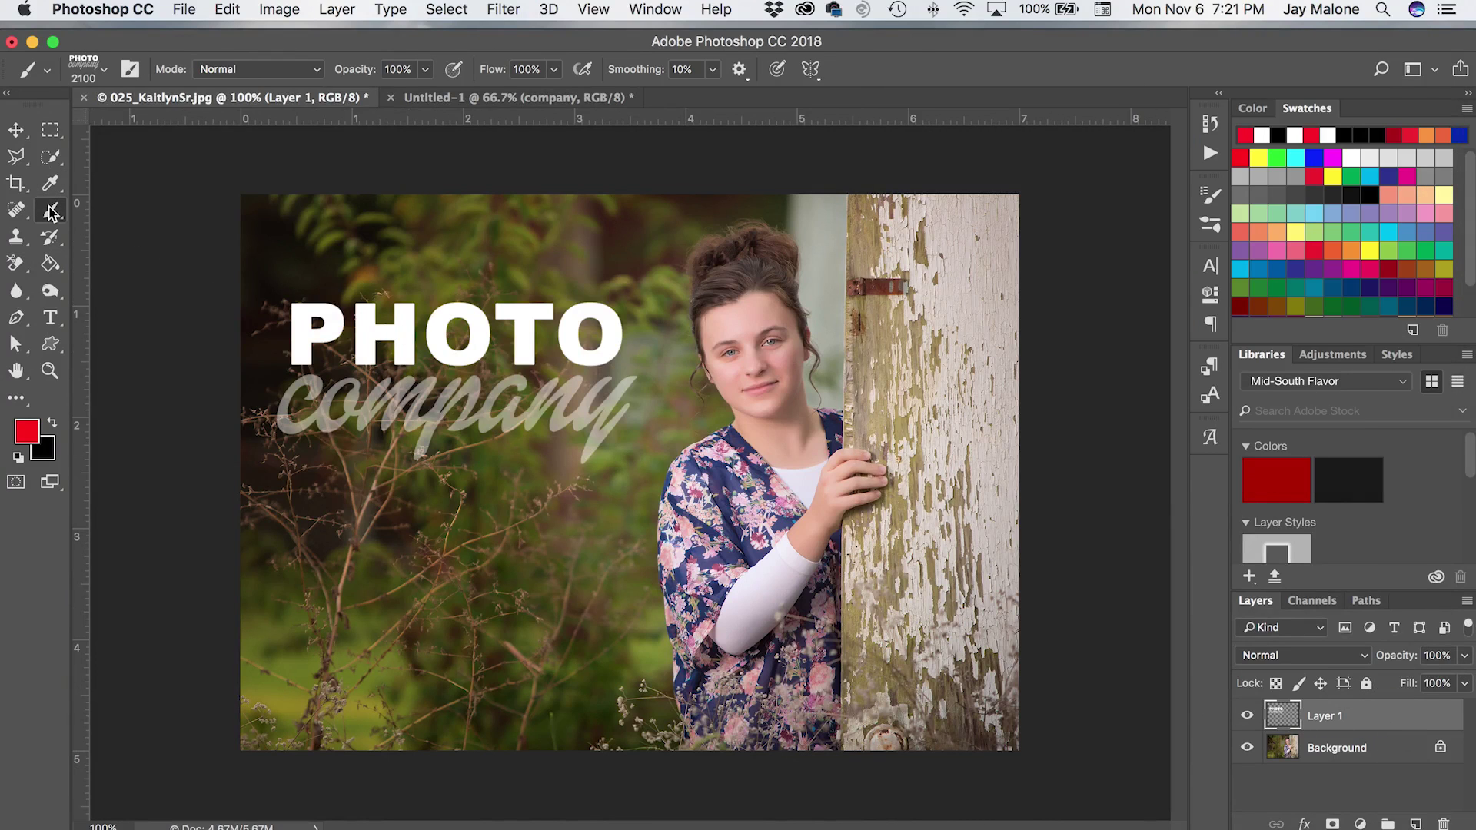
- Stamp the red Photo Company logo at lower-left and fade the layer to 44% opacity
click(84, 71)
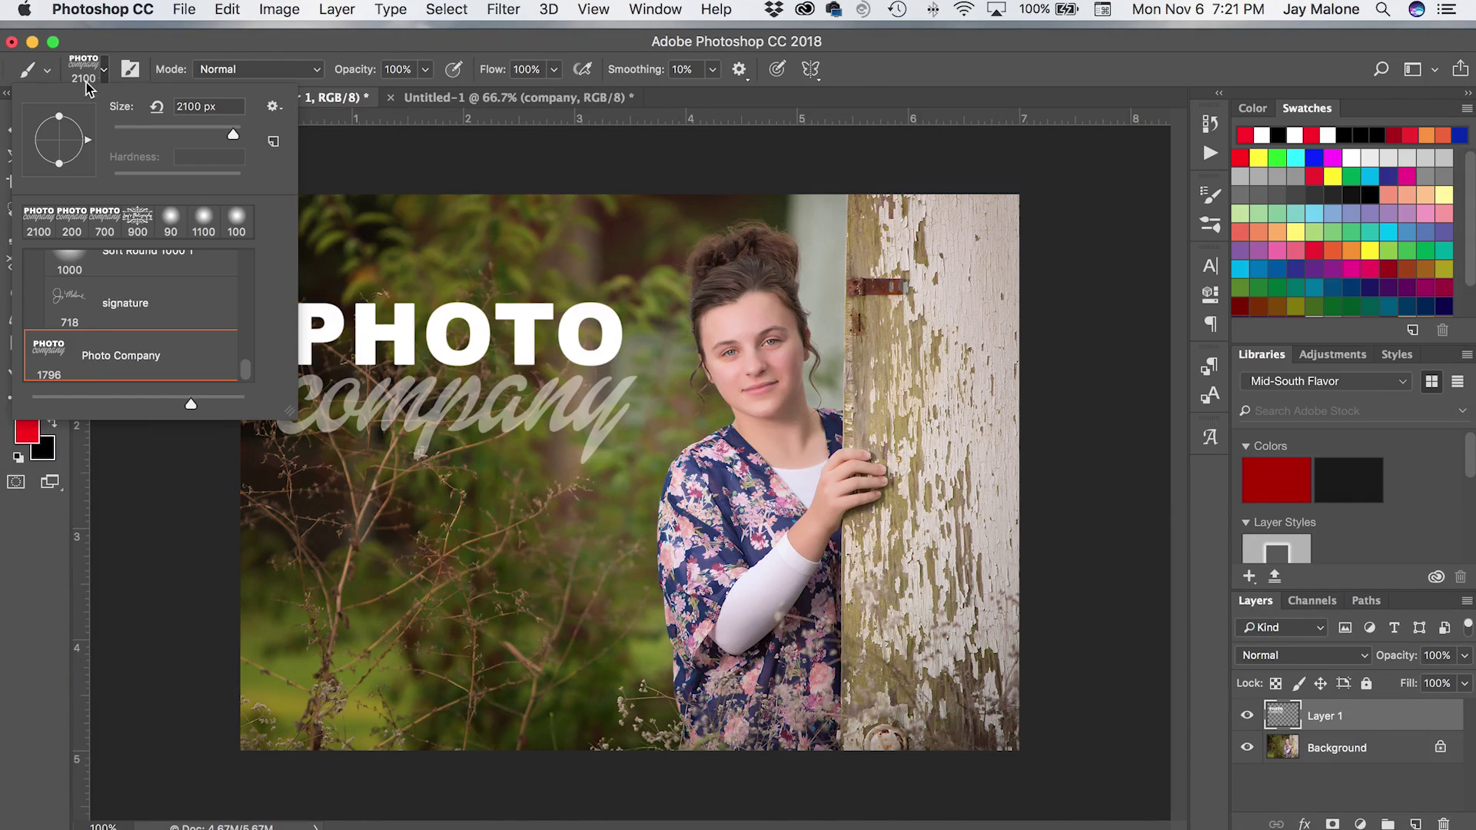
double_click(89, 360)
click(455, 580)
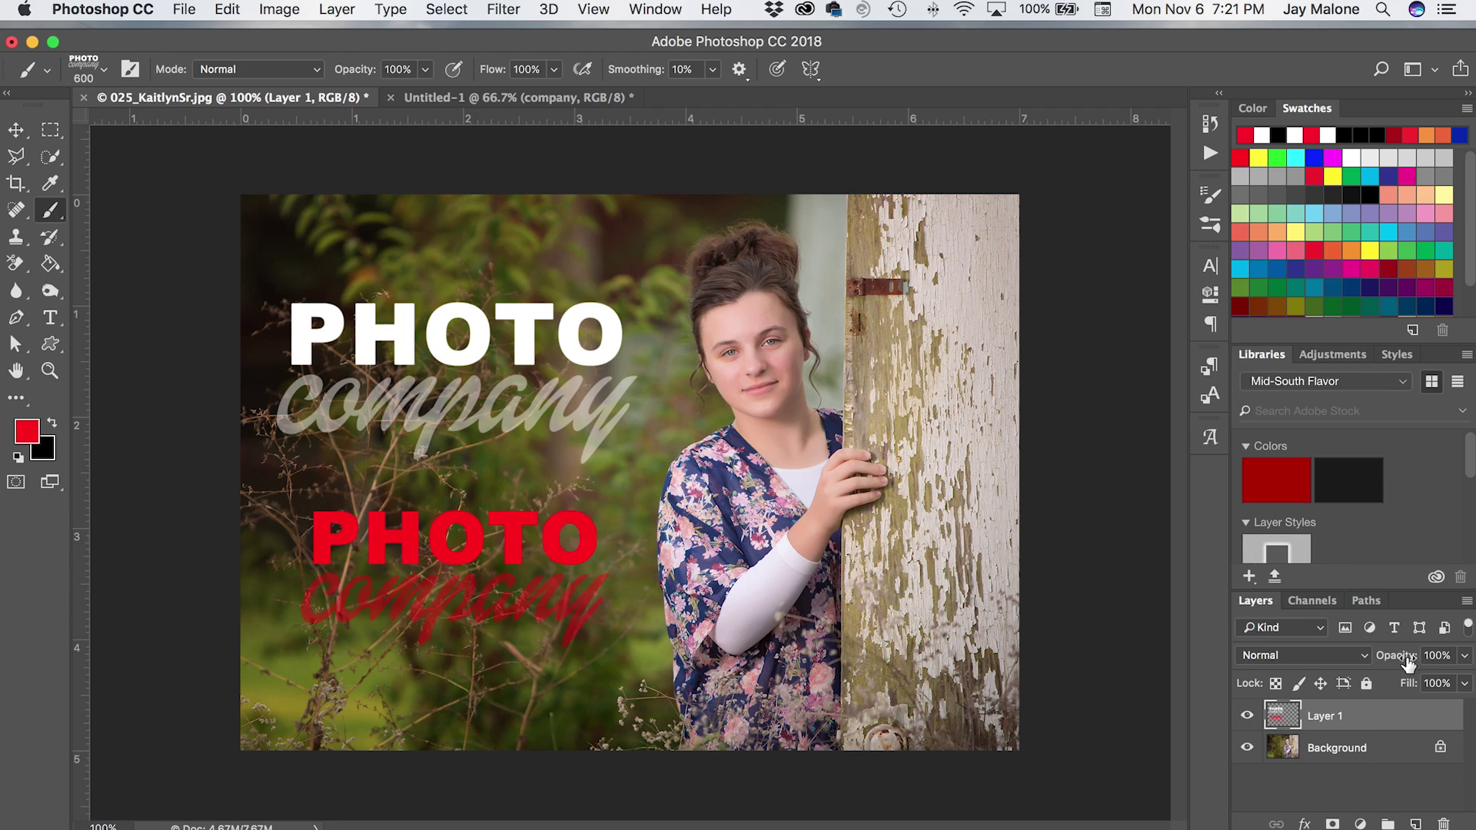
drag(1383, 661, 1448, 649)
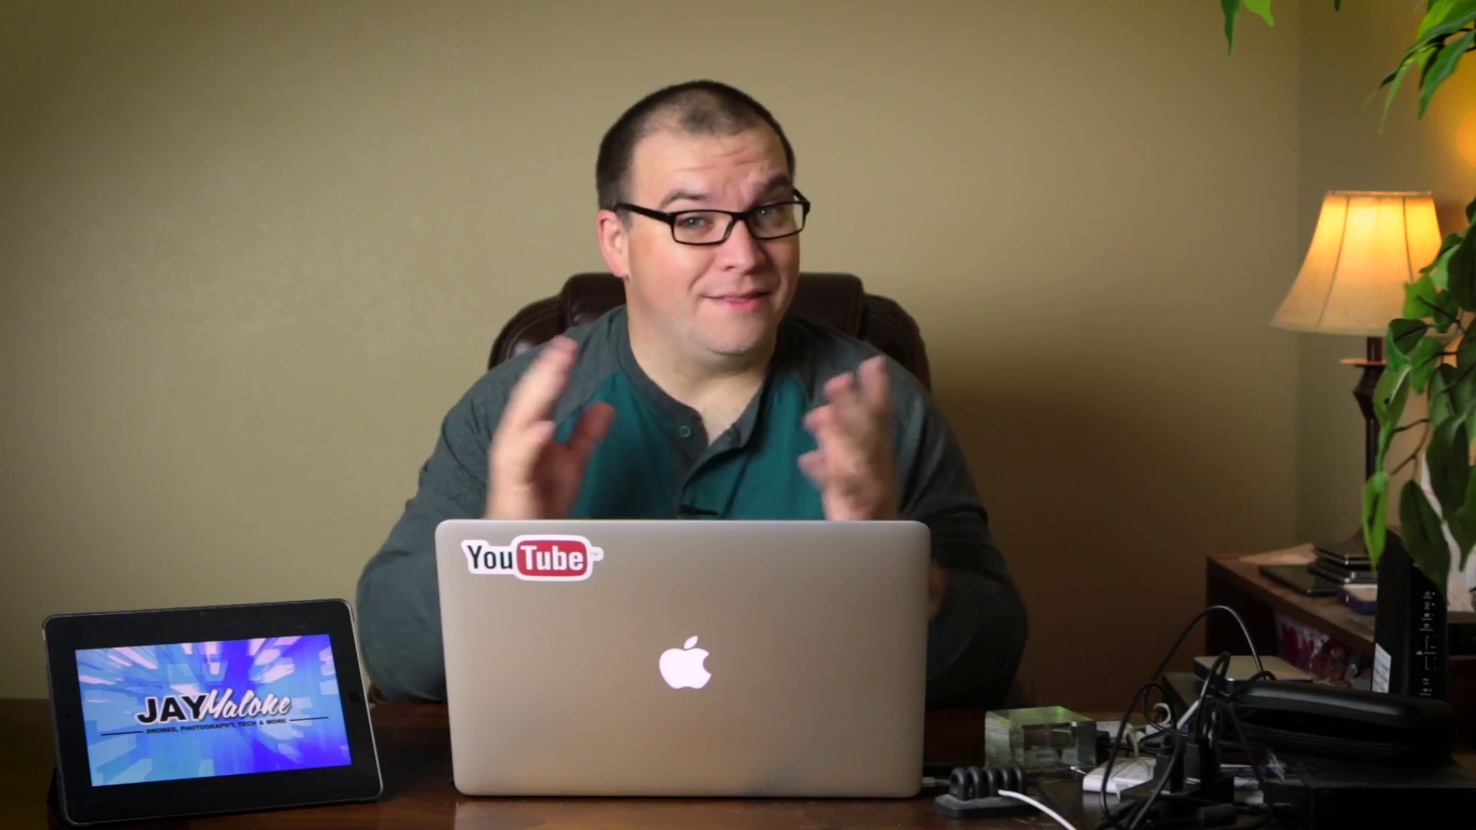